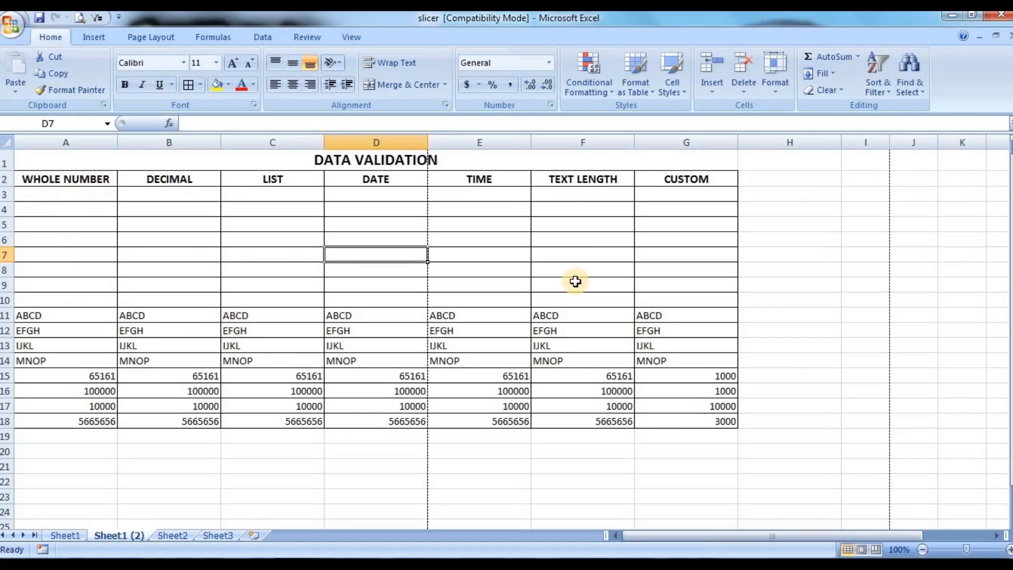
left_click(262, 37)
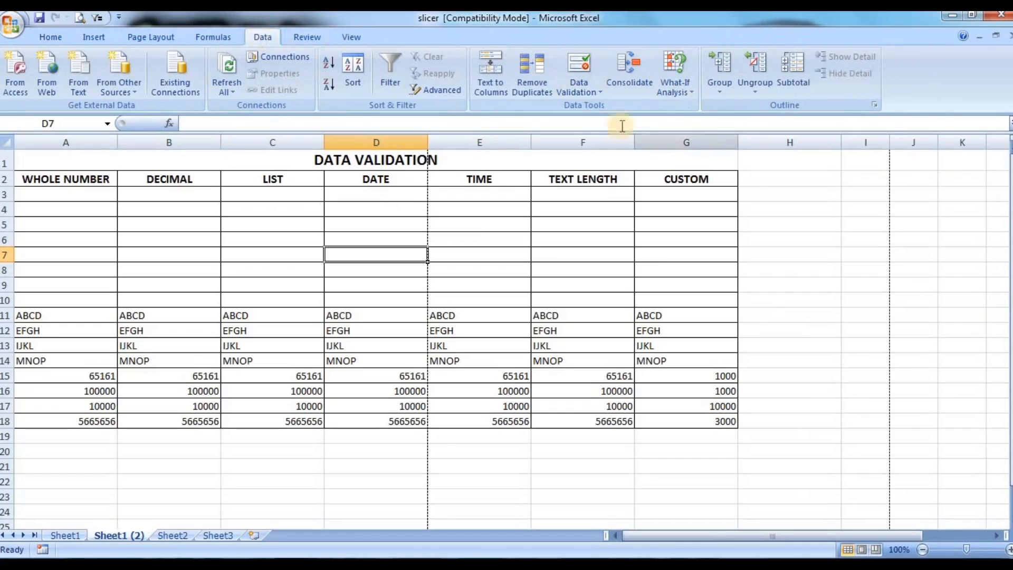
left_click(587, 92)
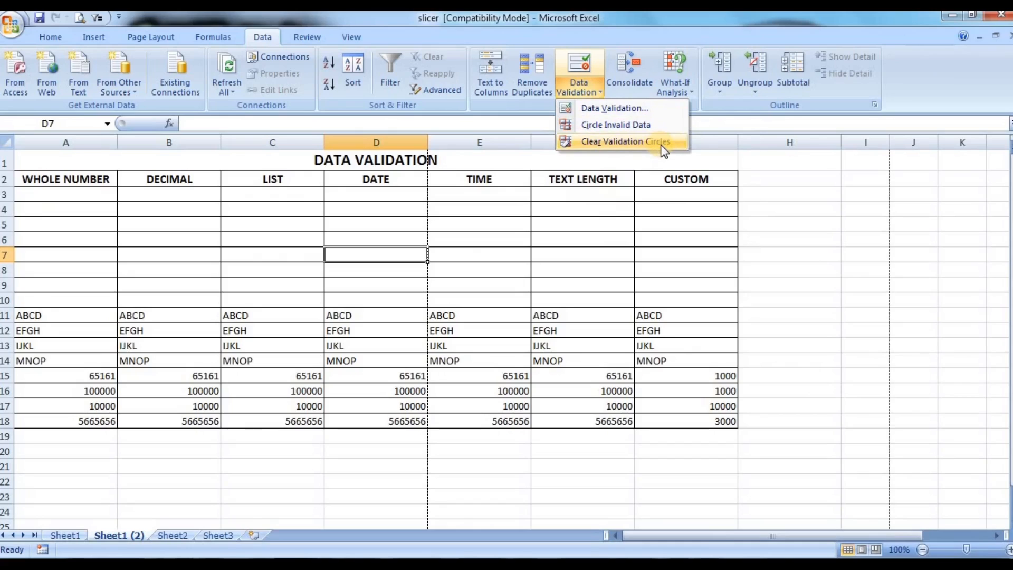
left_click(612, 108)
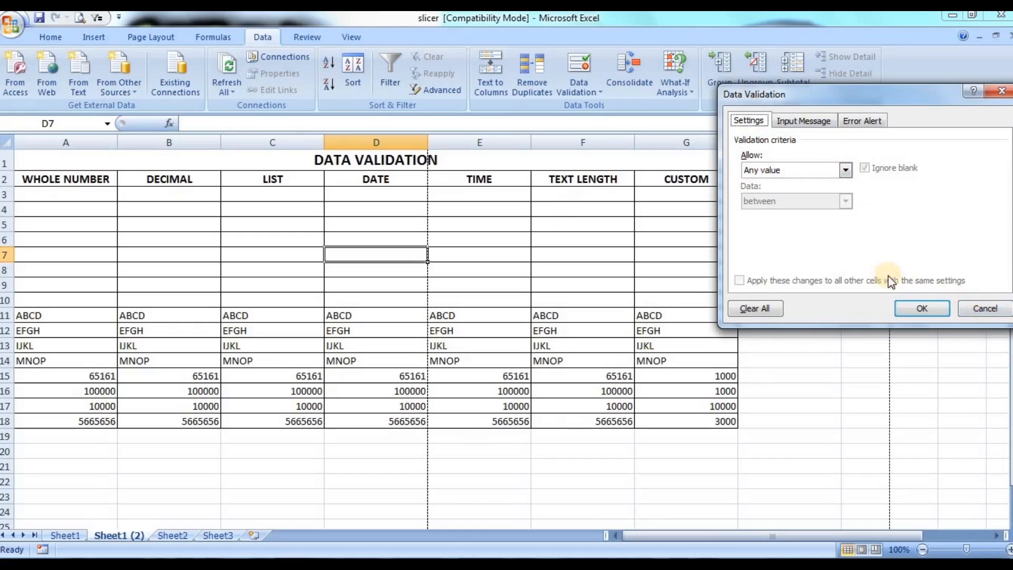
left_click(983, 311)
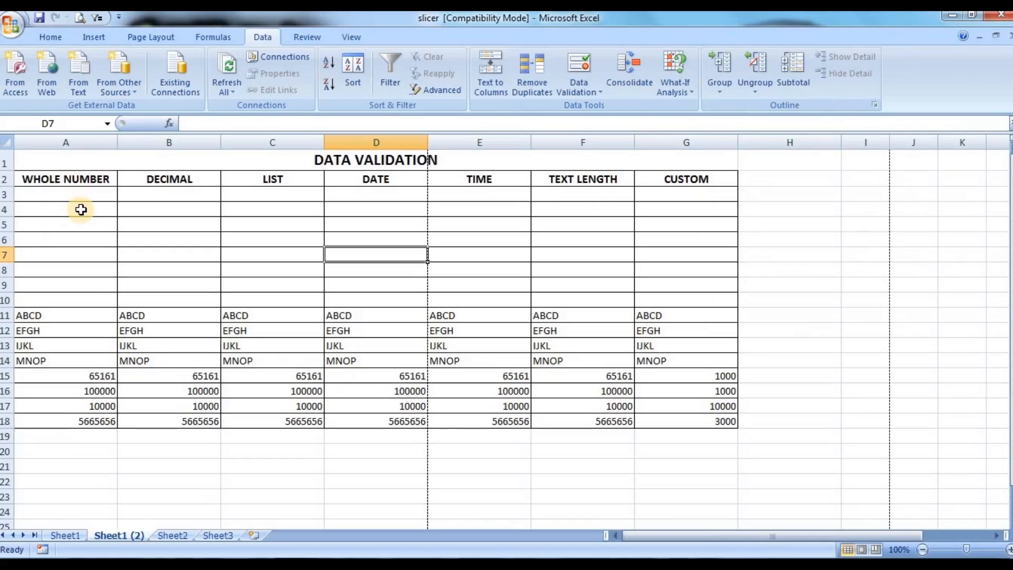
Step: Set up a data validation rule on cells A3:A18 that allows only whole numbers
left_click(91, 195)
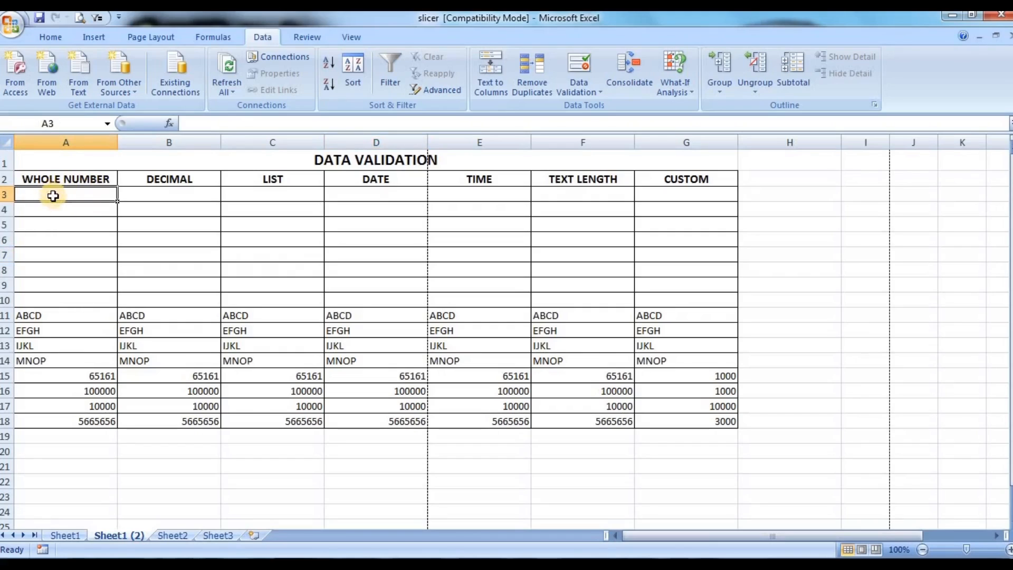
left_click_drag(51, 191, 47, 420)
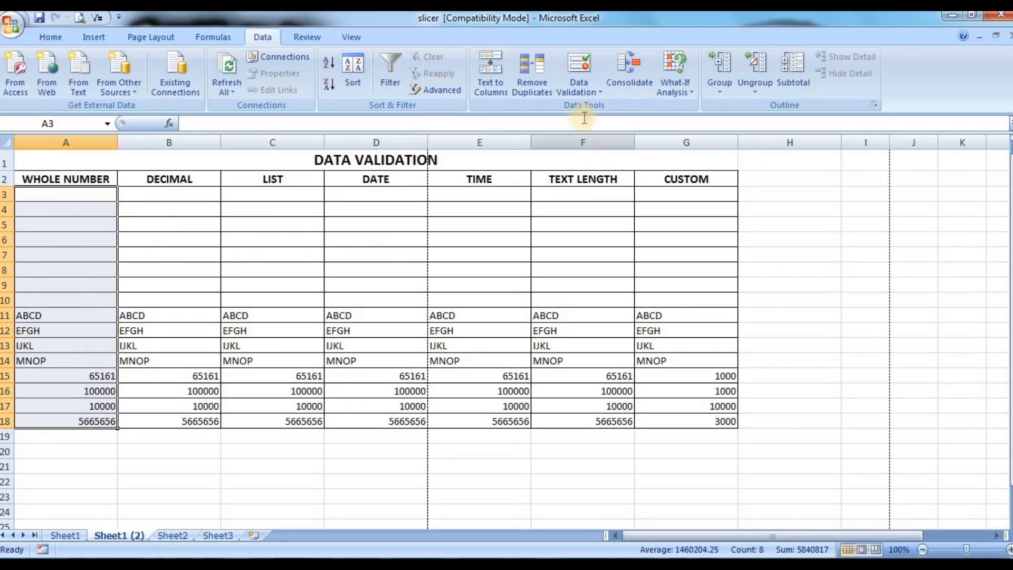
left_click(596, 94)
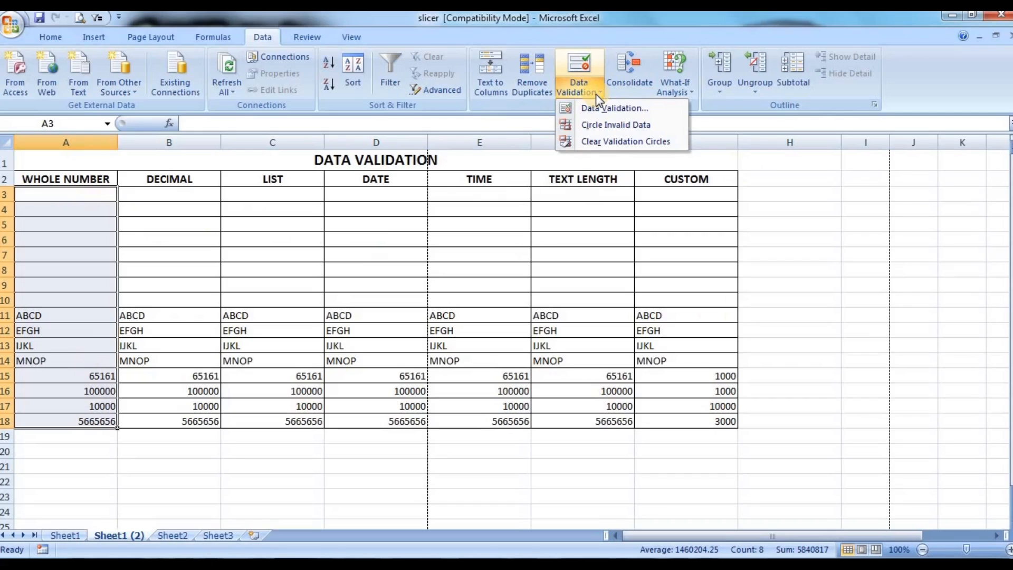
left_click(615, 108)
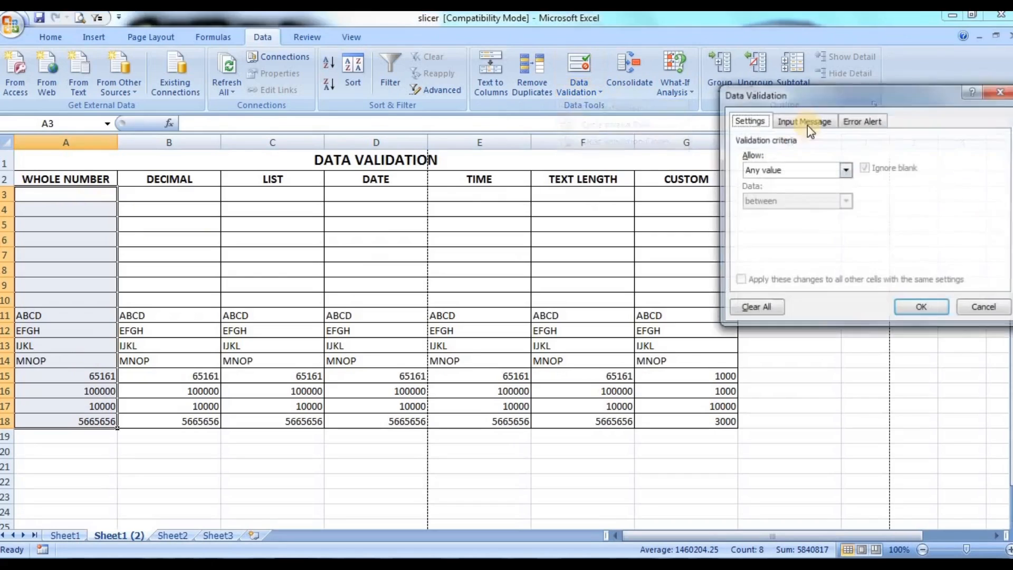
left_click(794, 170)
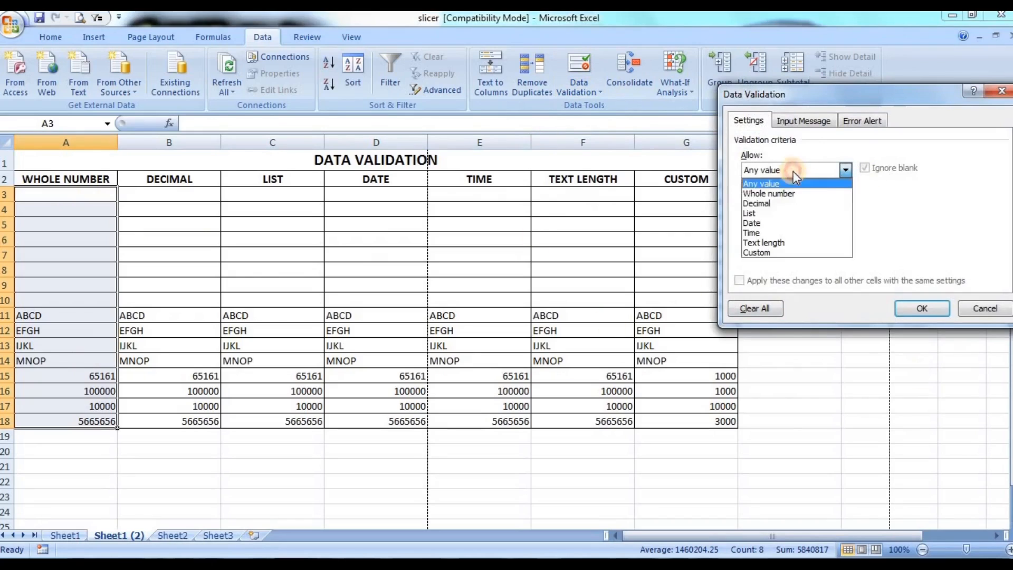
left_click(771, 194)
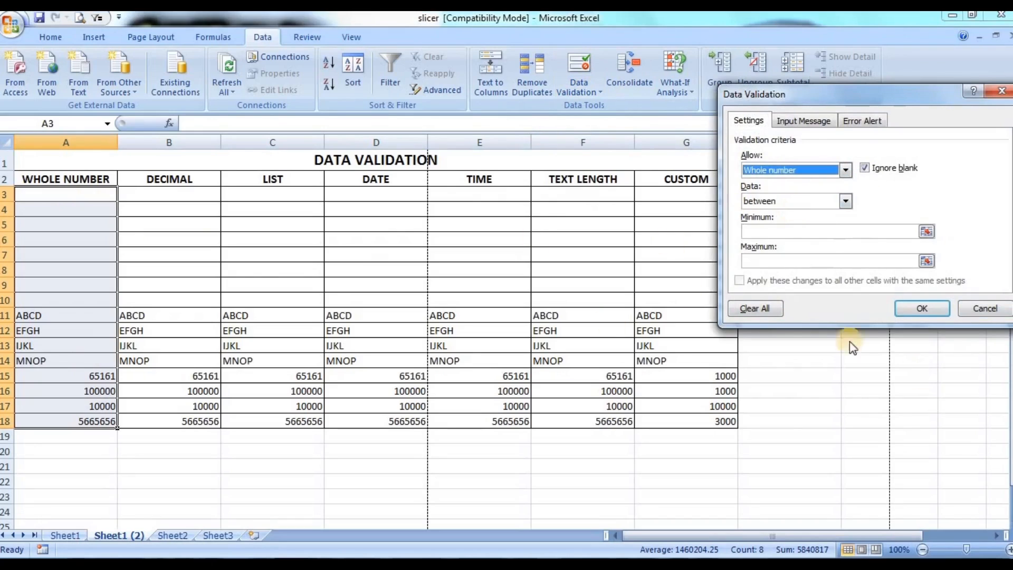
Step: Restrict the whole numbers to between a minimum of 500 and a maximum of 10000
left_click(813, 198)
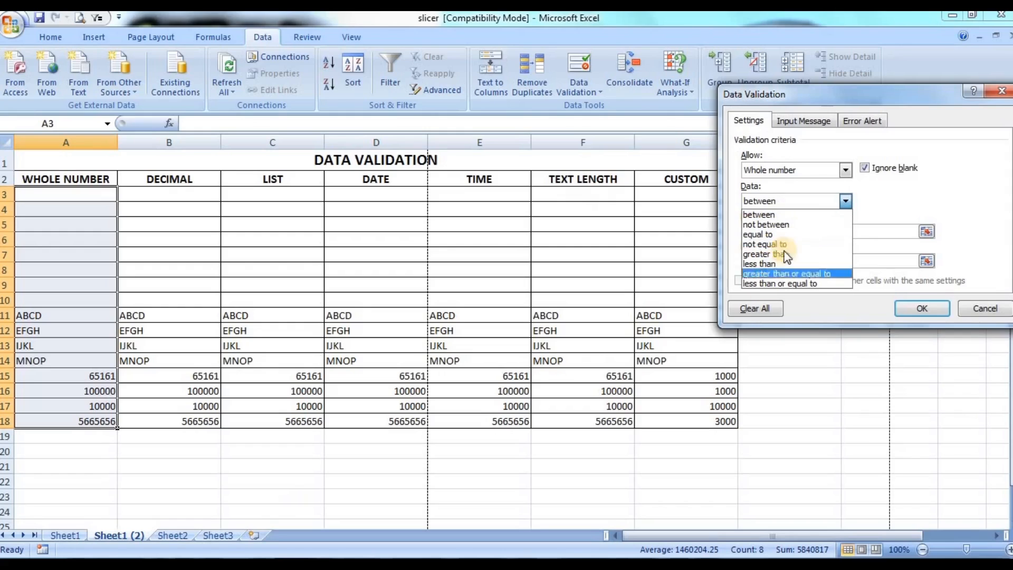
left_click(792, 217)
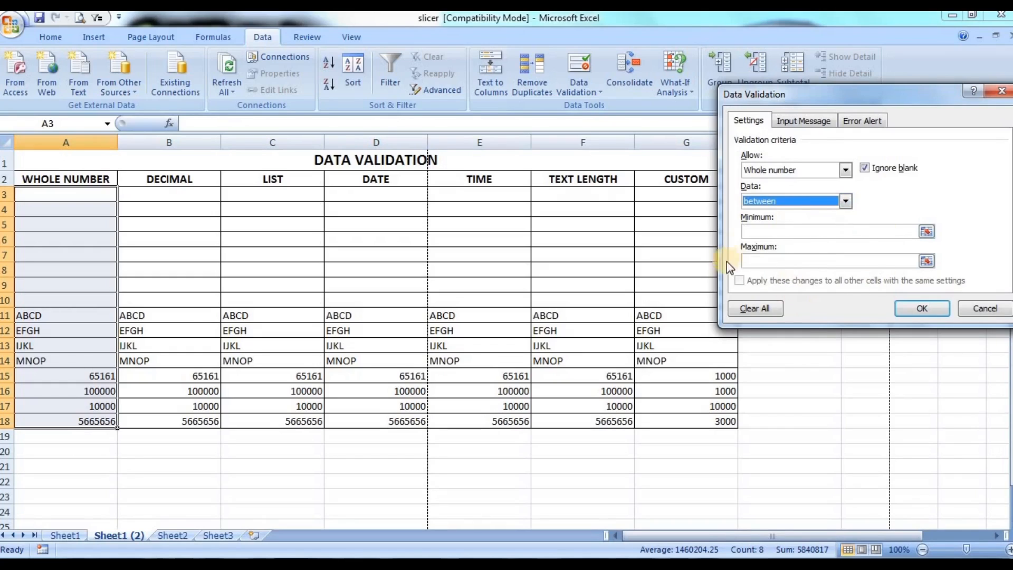
left_click(767, 230)
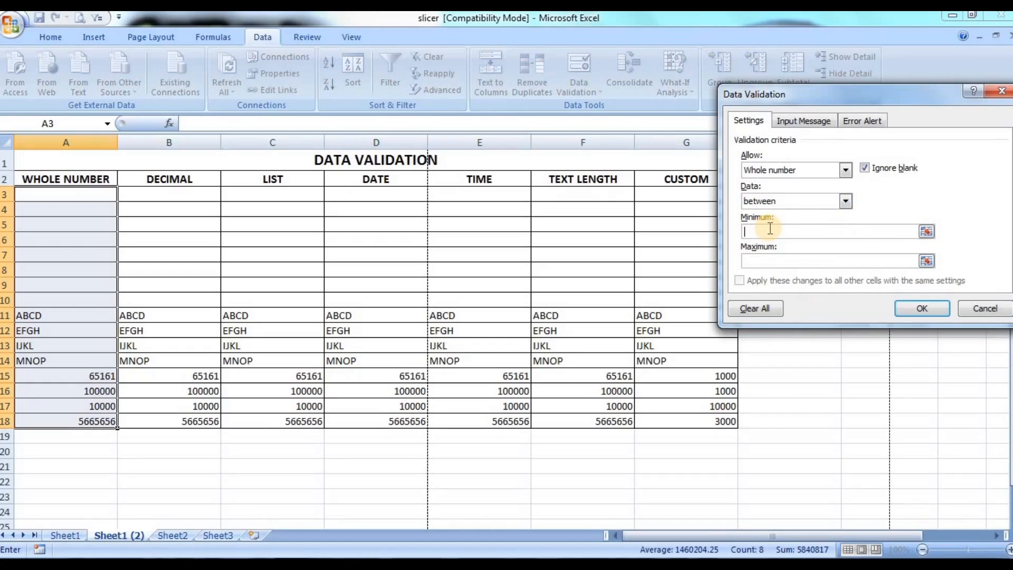
type("500")
left_click(781, 260)
type("10000")
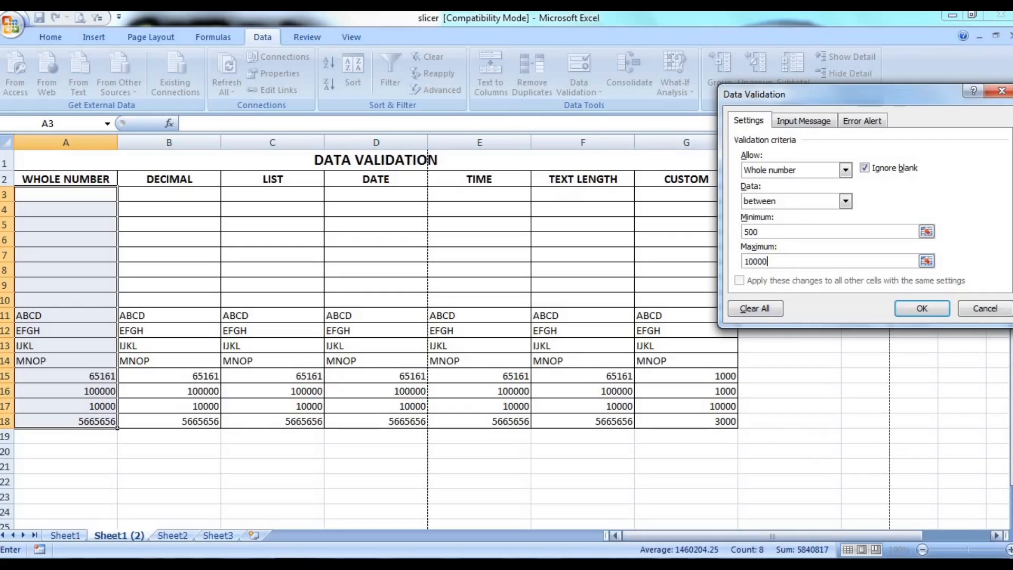
Step: Give the validation rule an input message titled "Numbers" with the text "500 to 10000"
left_click(793, 123)
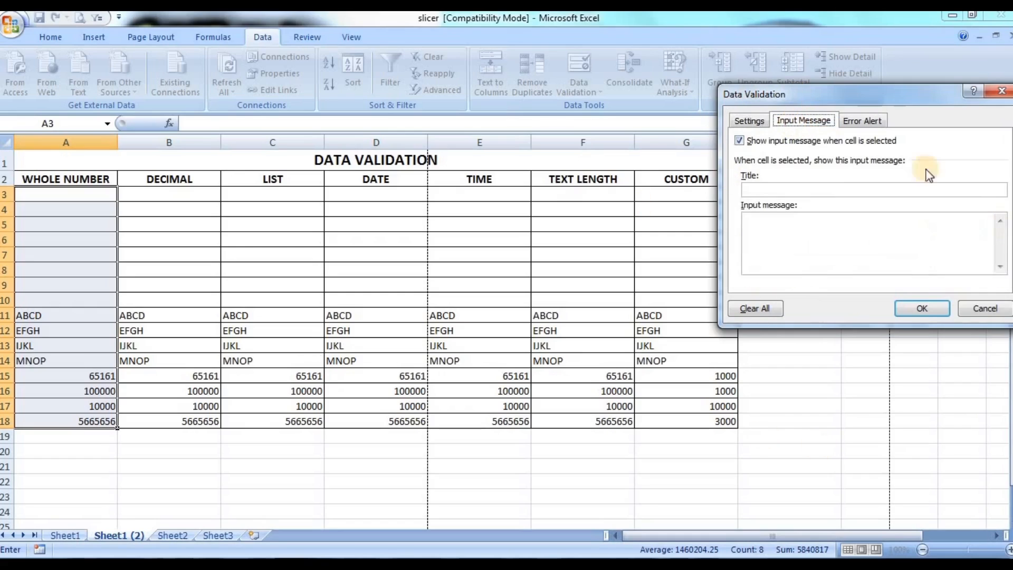
left_click(772, 190)
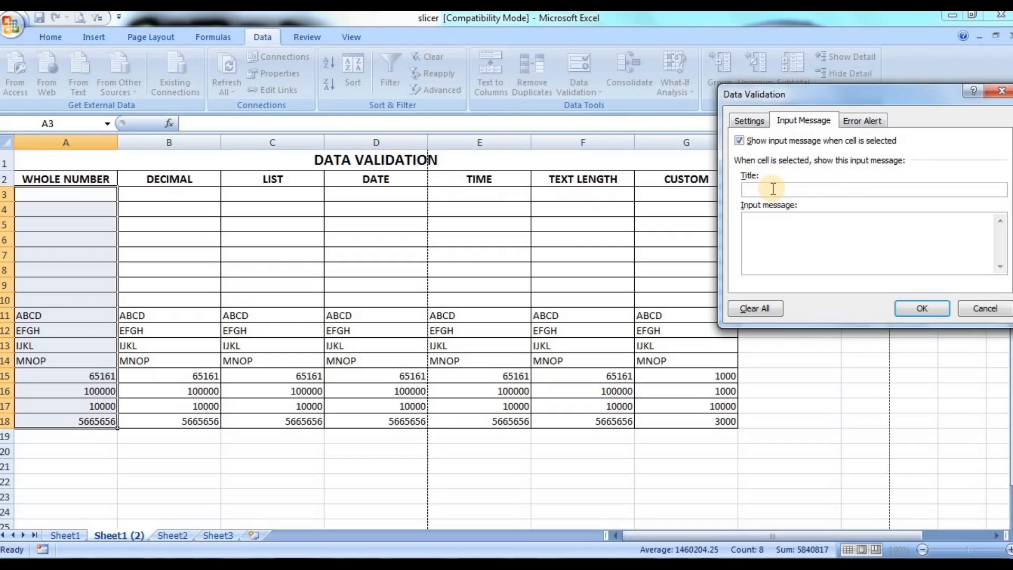
type("nu")
key("BackSpace")
key("BackSpace")
type("Numbers")
left_click(808, 232)
type("500 to 10000")
Step: Set the rule's error alert to the Stop style with the title "STOP"
left_click(870, 126)
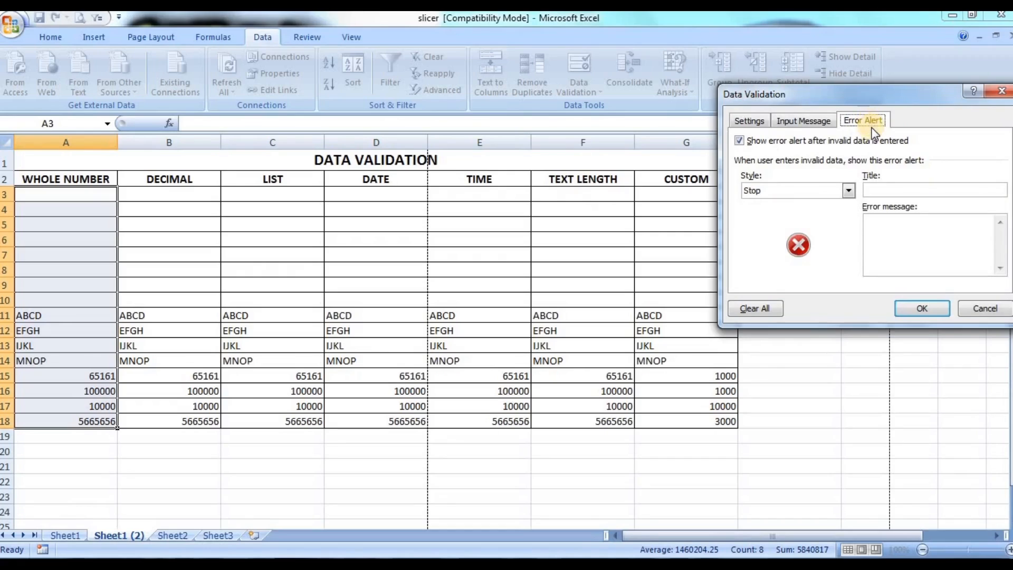
left_click(790, 190)
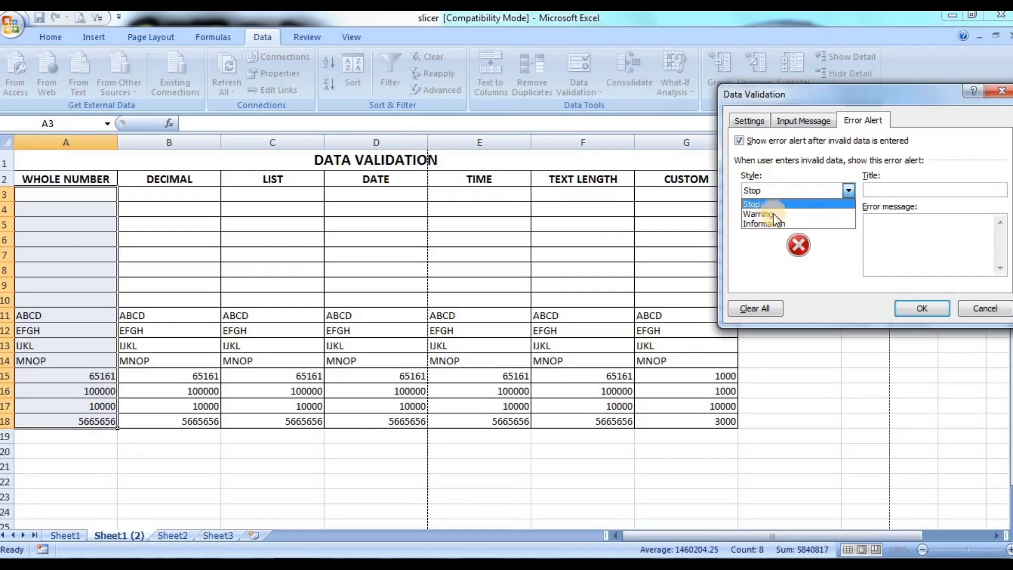
left_click(802, 206)
left_click(922, 189)
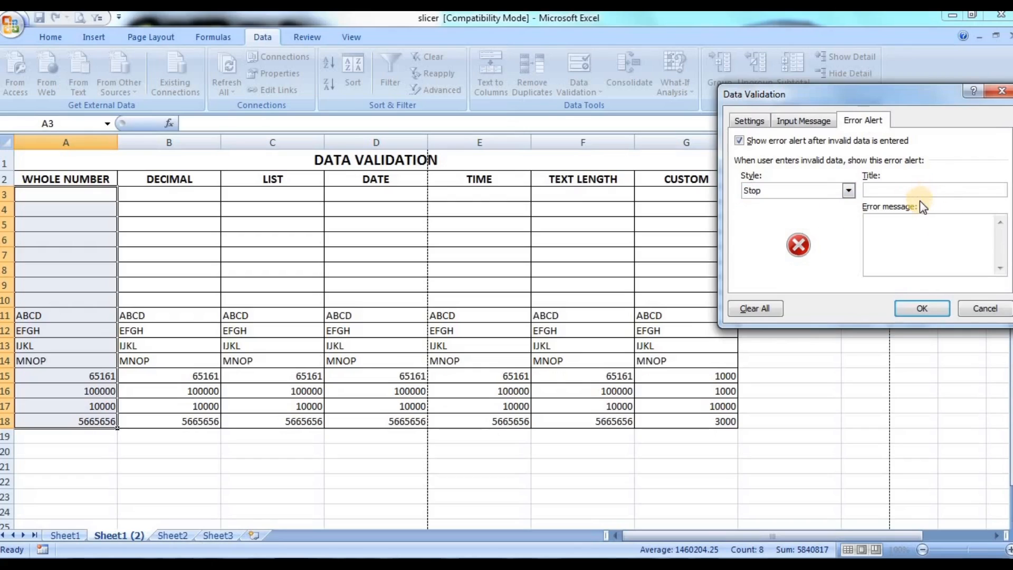
type("STOP")
Step: Enter "WRONGLY ENTERED" as the error message and apply the validation rule to the selected cells
left_click(925, 231)
type("WO")
key("BackSpace")
type("RONGLY ENTERED")
left_click(749, 121)
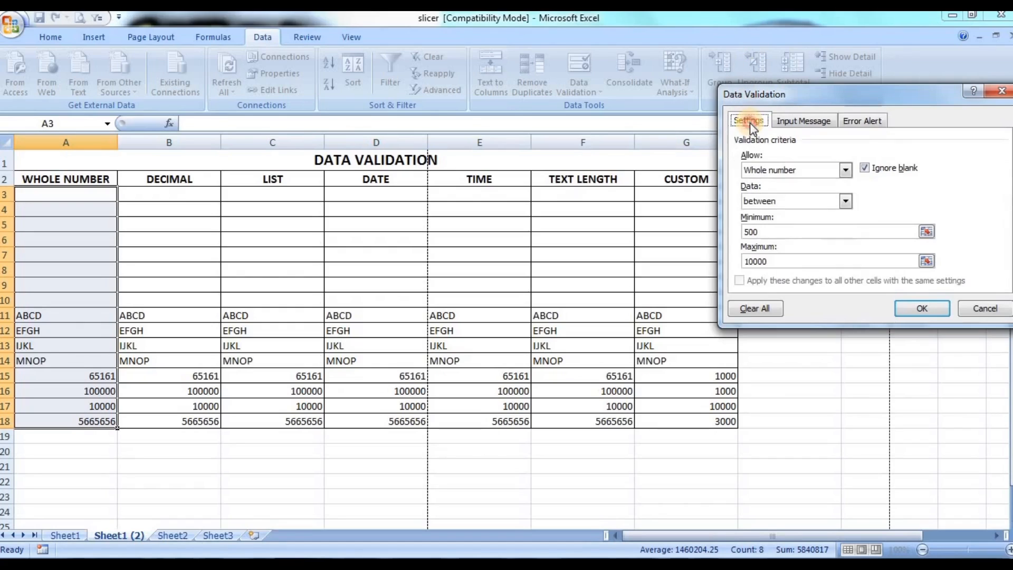
left_click(920, 309)
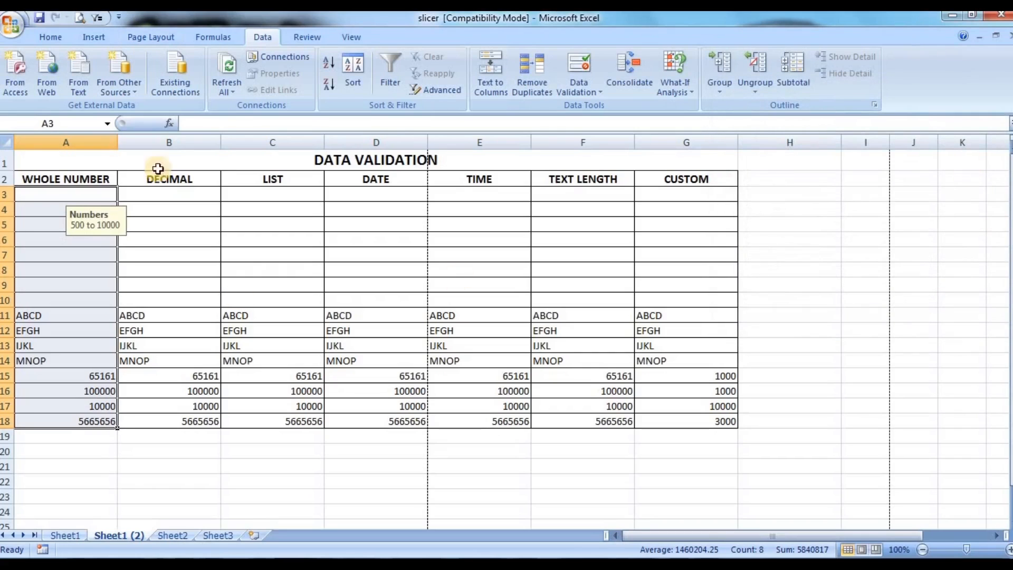
Step: Enter 500 in cell A3 and 1000 in cell A4 of the WHOLE NUMBER column
left_click(67, 194)
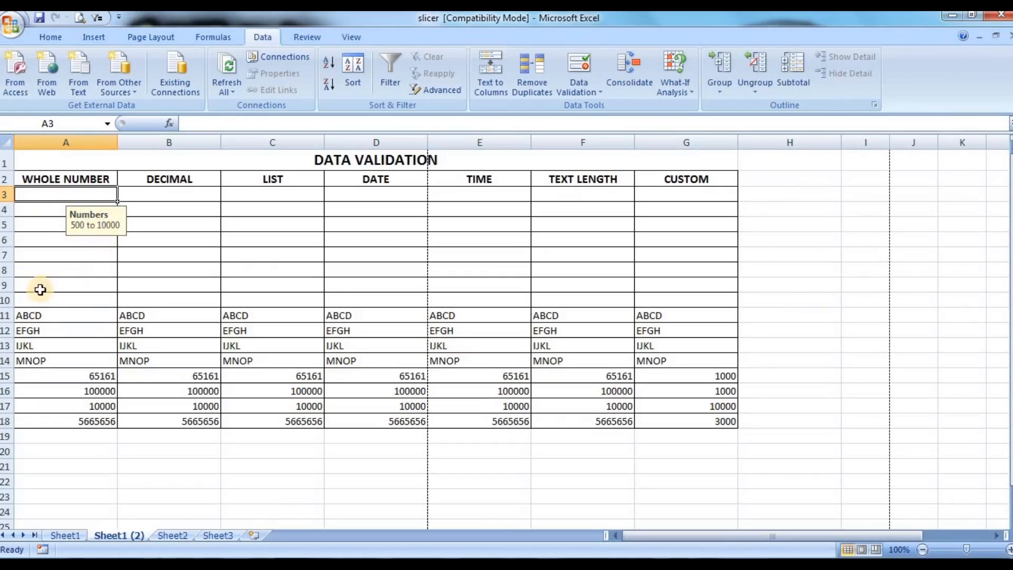
left_click(53, 209)
key("Down")
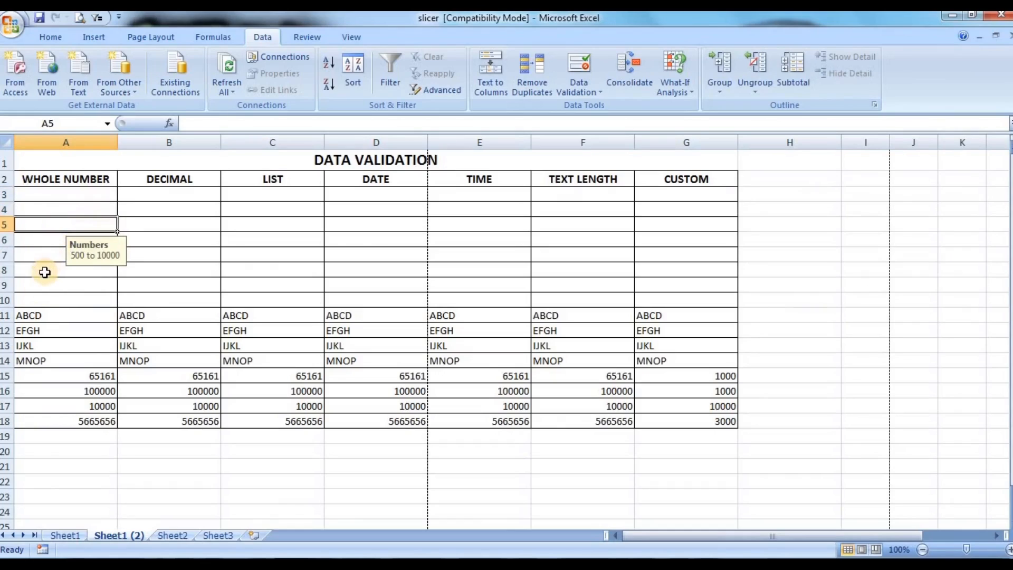
left_click(40, 270)
left_click(94, 197)
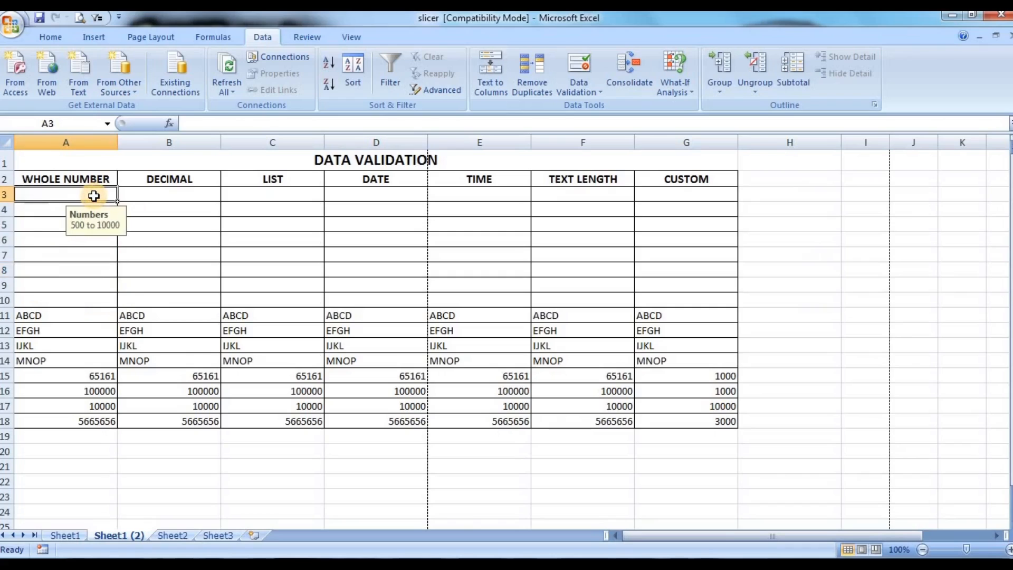
type("500")
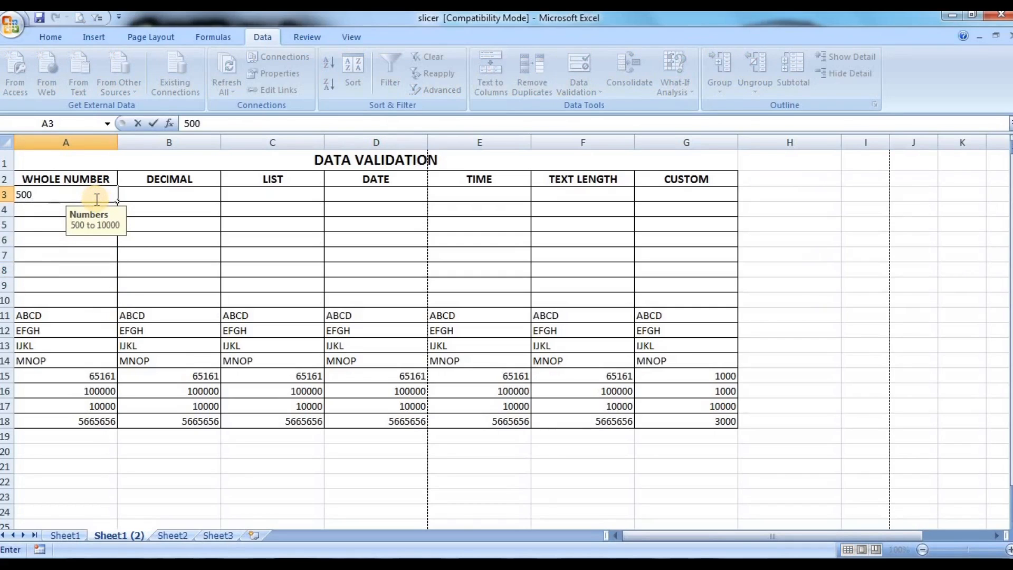
key("Return")
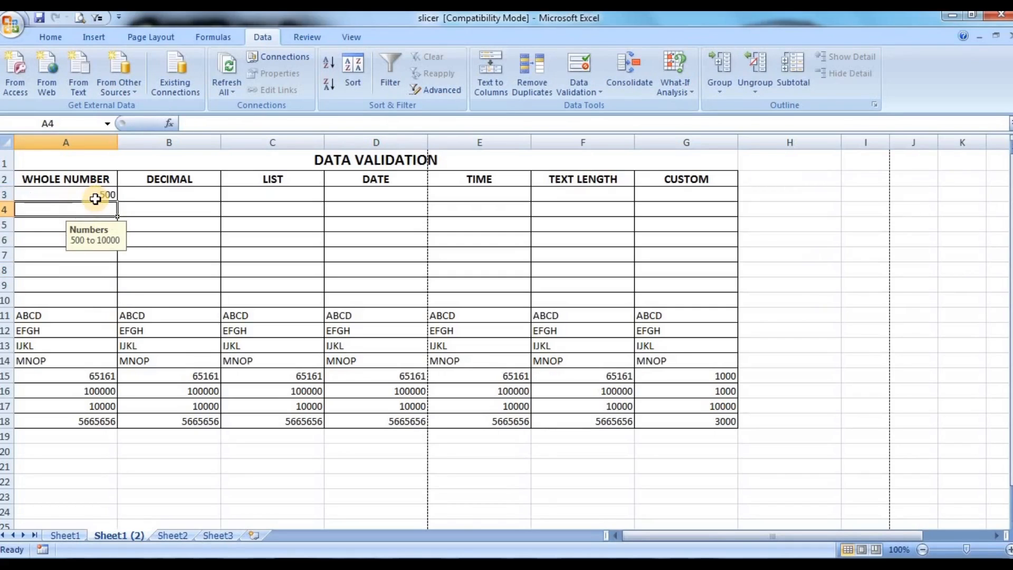
type("1000")
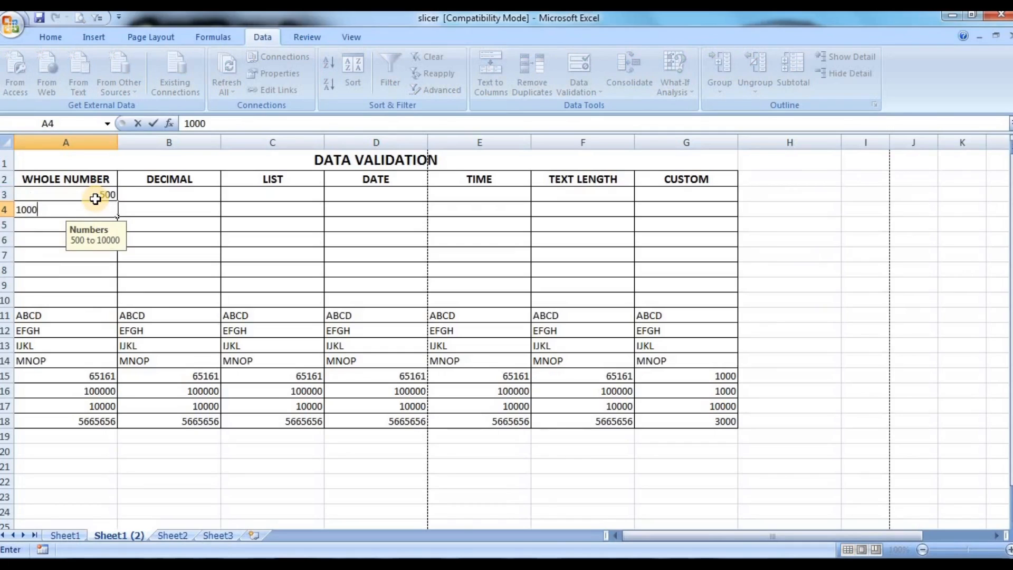
key("Return")
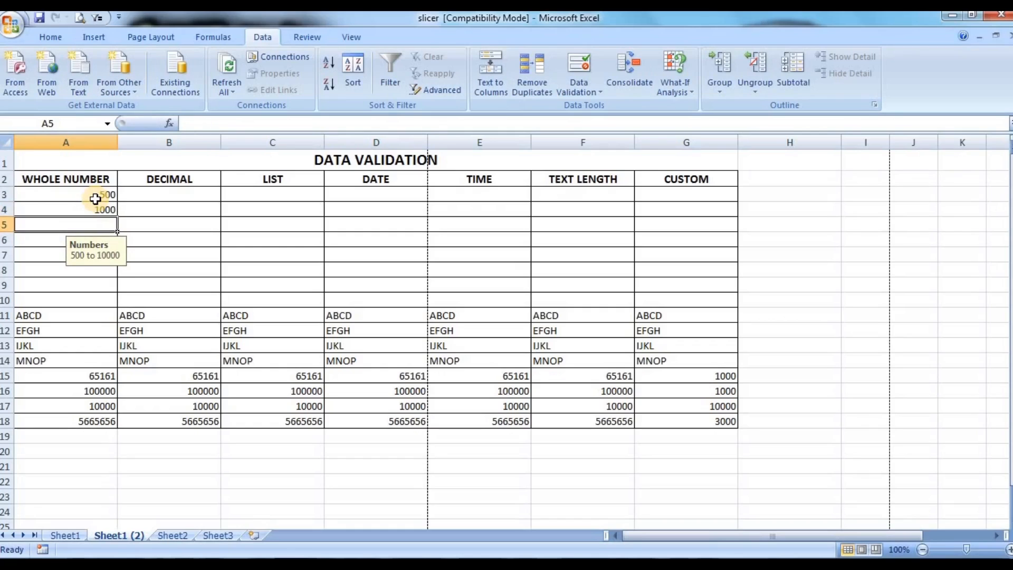
Step: Test the validation rule by entering 450 in cell A5, and replace that entry with 505
type("450")
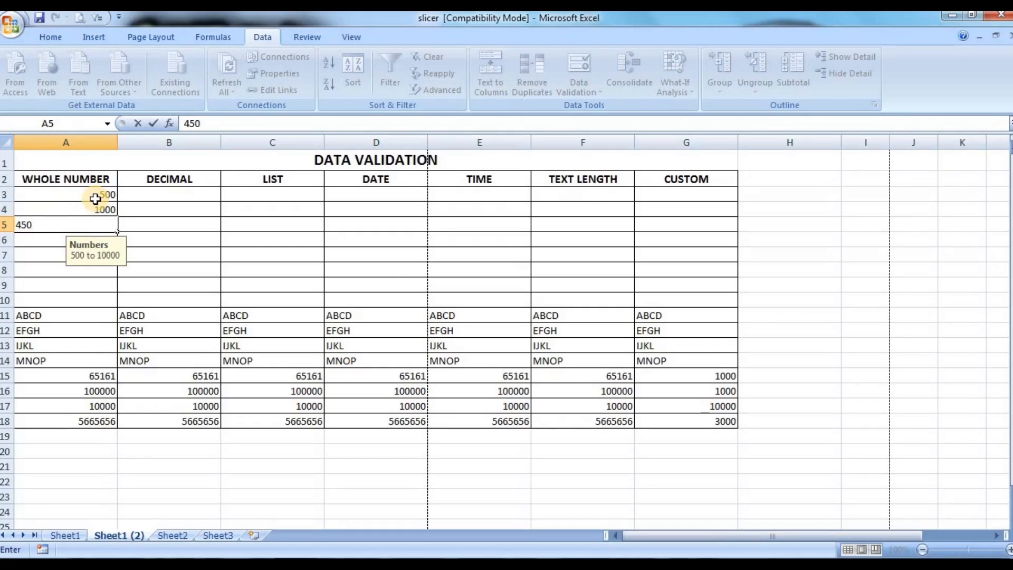
key("Return")
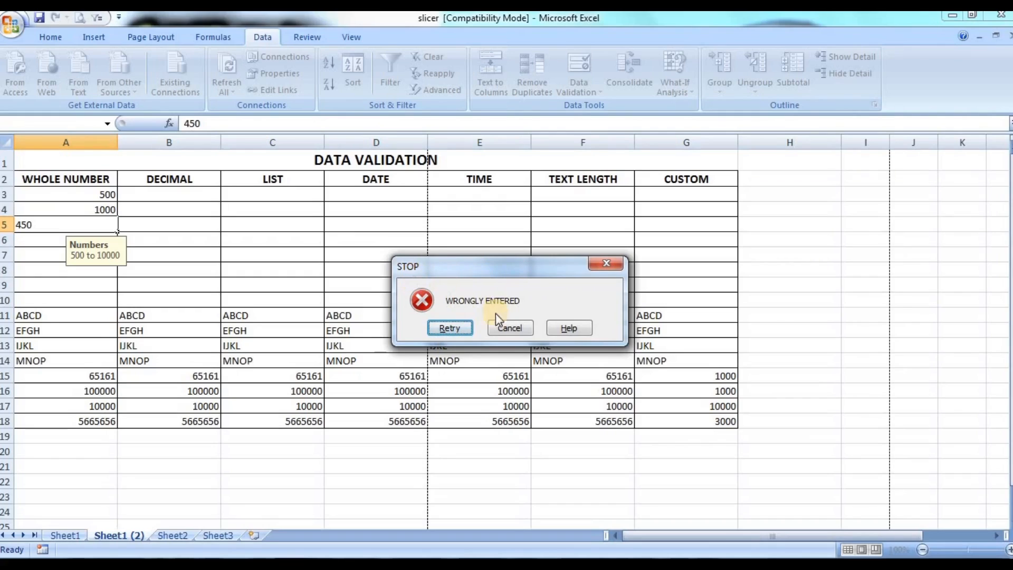
left_click(449, 328)
type("505")
key("Return")
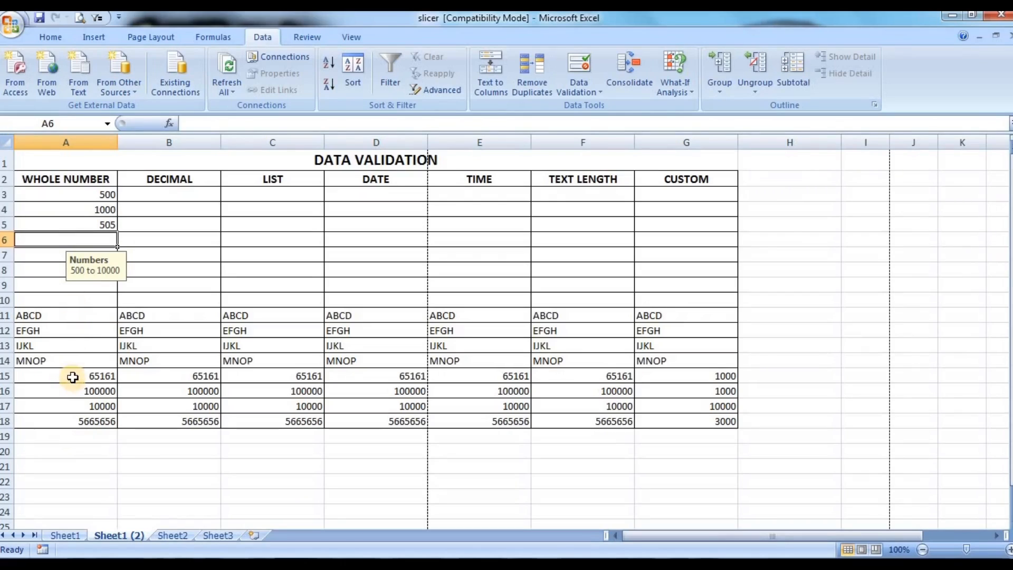
Step: Try to re-enter the existing text ABCD in cell A11 to test the rule, and cancel the entry
left_click(62, 319)
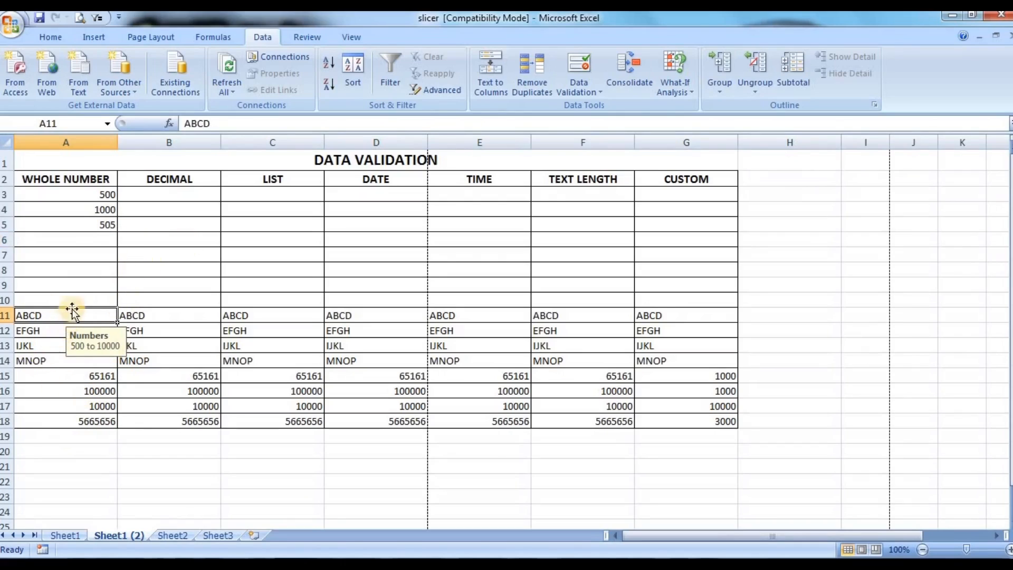
key("Up")
double_click(51, 315)
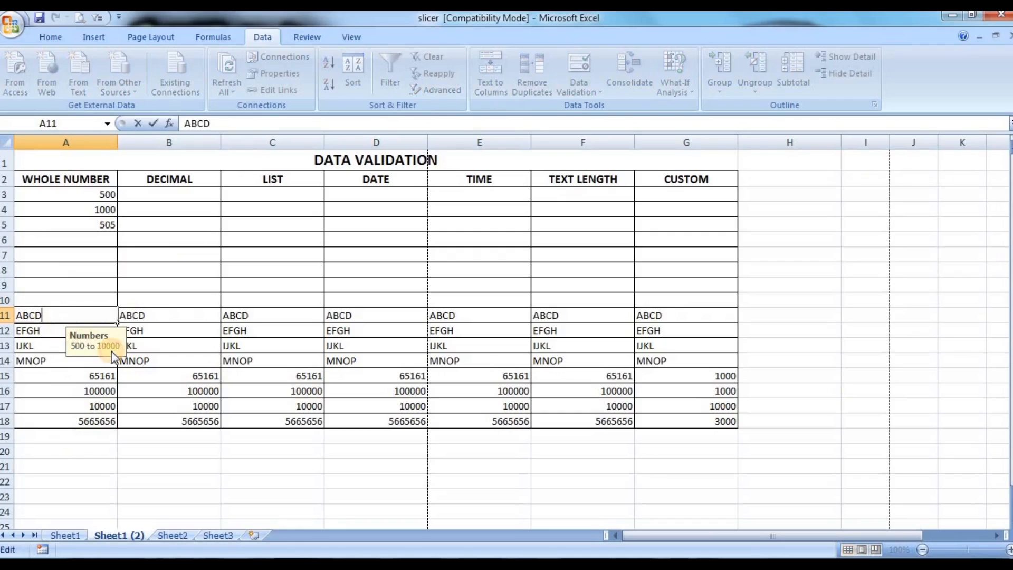
key("Return")
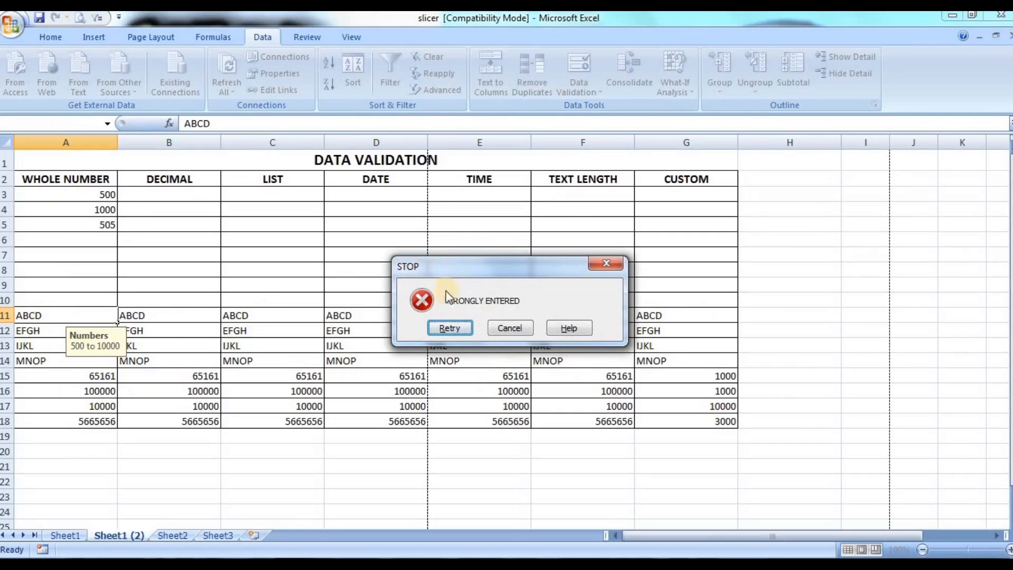
left_click(508, 330)
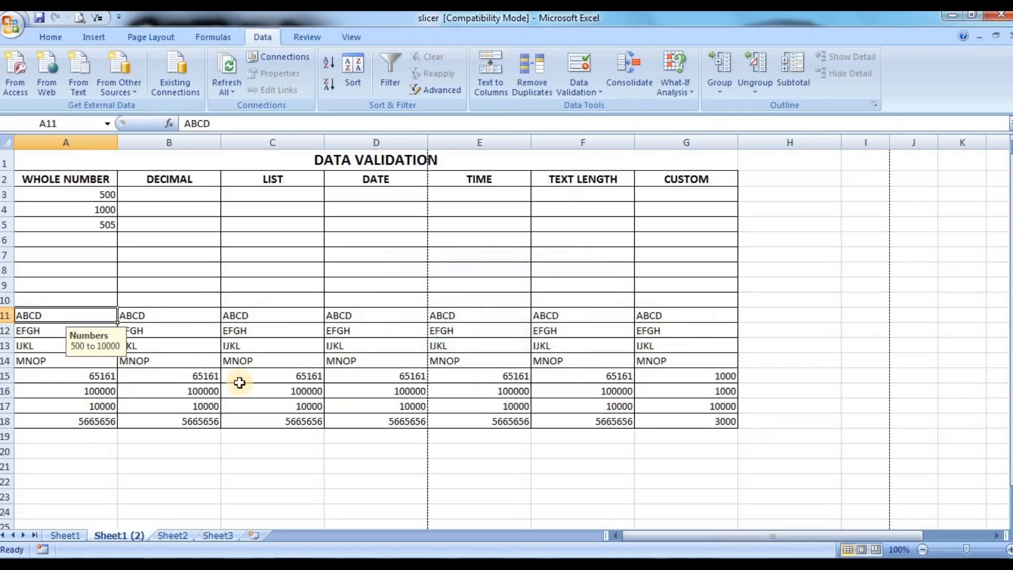
left_click(74, 297)
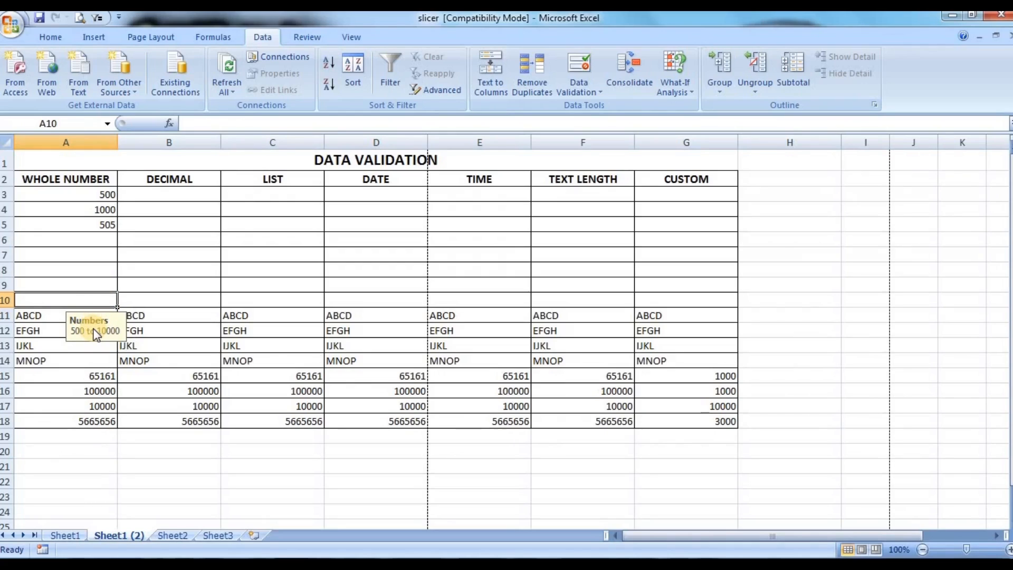
left_click(86, 254)
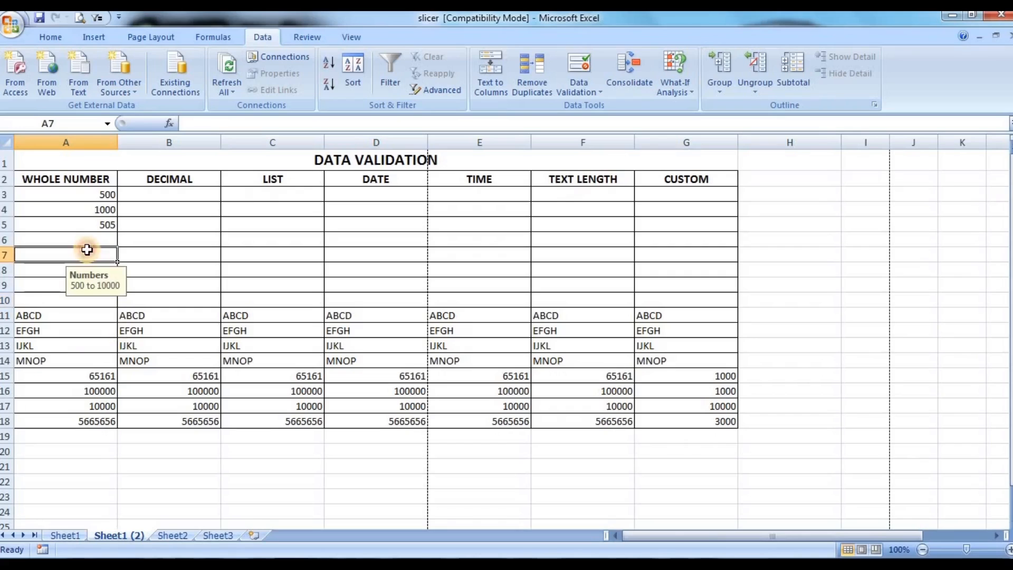
Step: Set up a data validation rule for cells B3:B18 that allows only decimals equal to 0.05
left_click(183, 191)
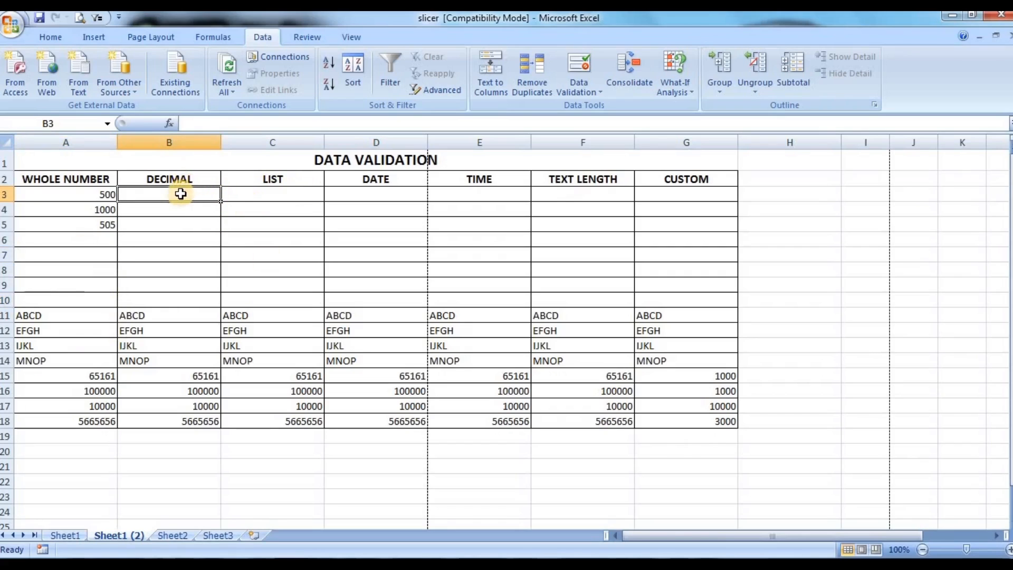
left_click_drag(180, 196, 167, 417)
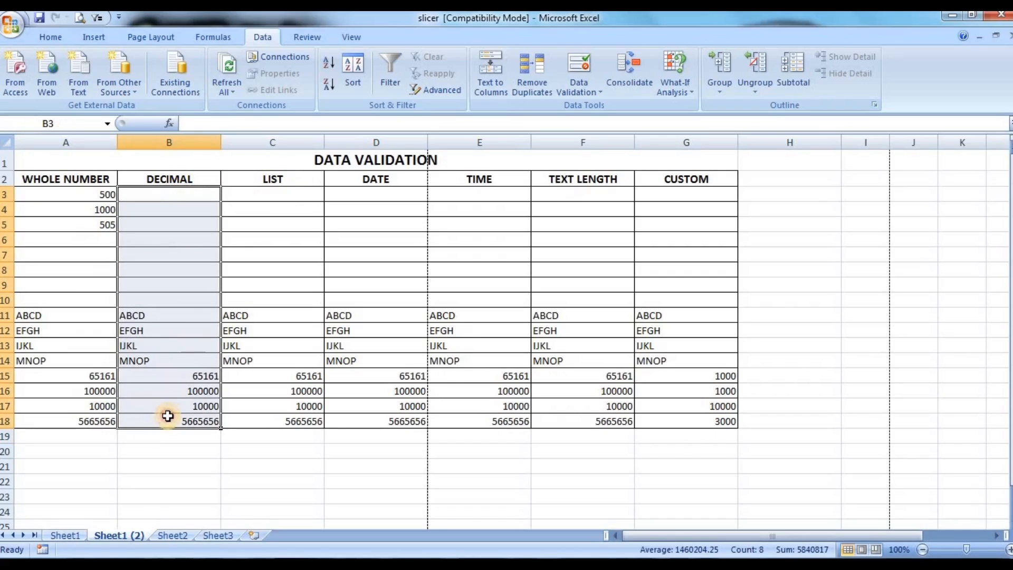
left_click(574, 92)
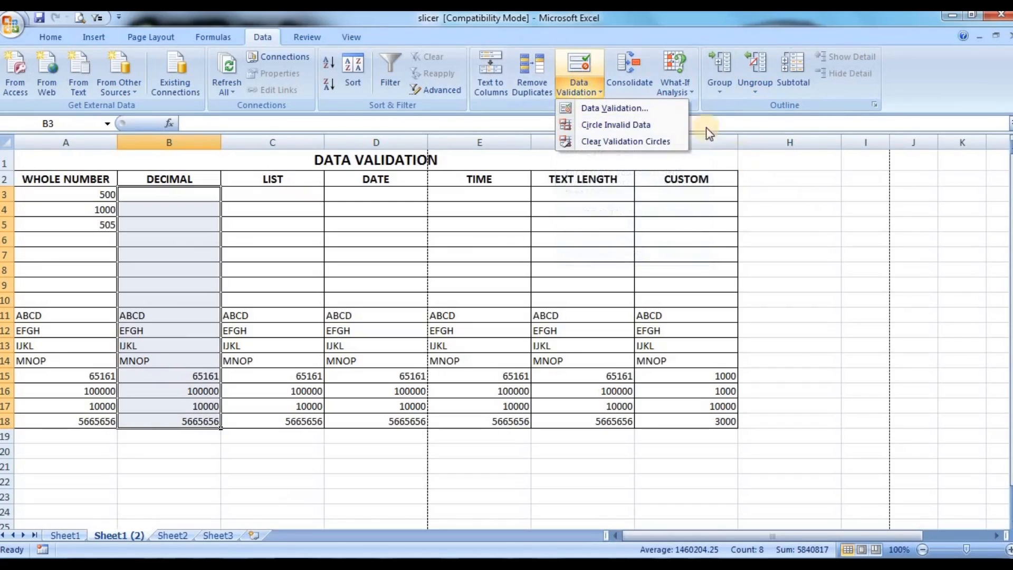
left_click(636, 112)
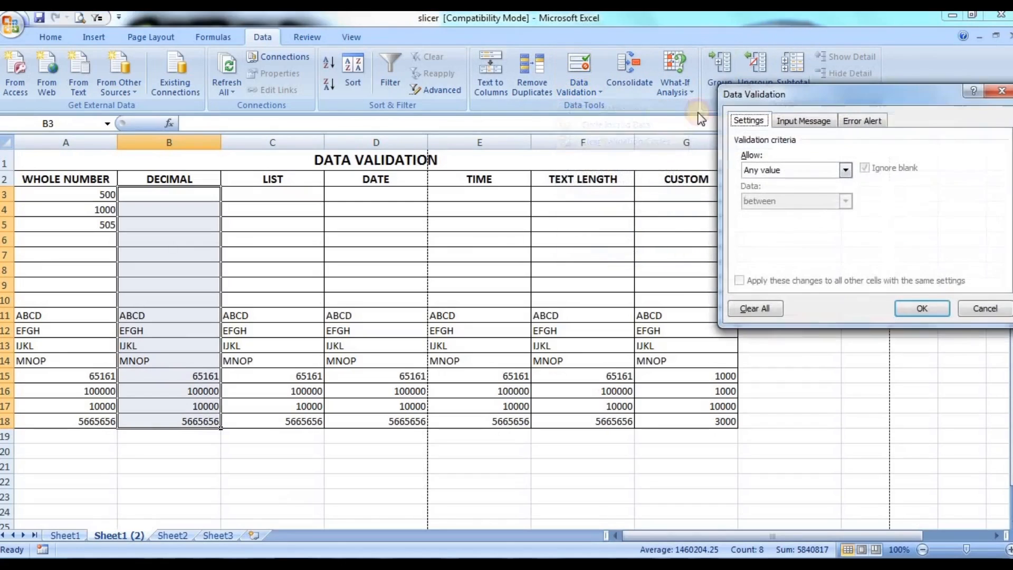
left_click(808, 170)
left_click(785, 203)
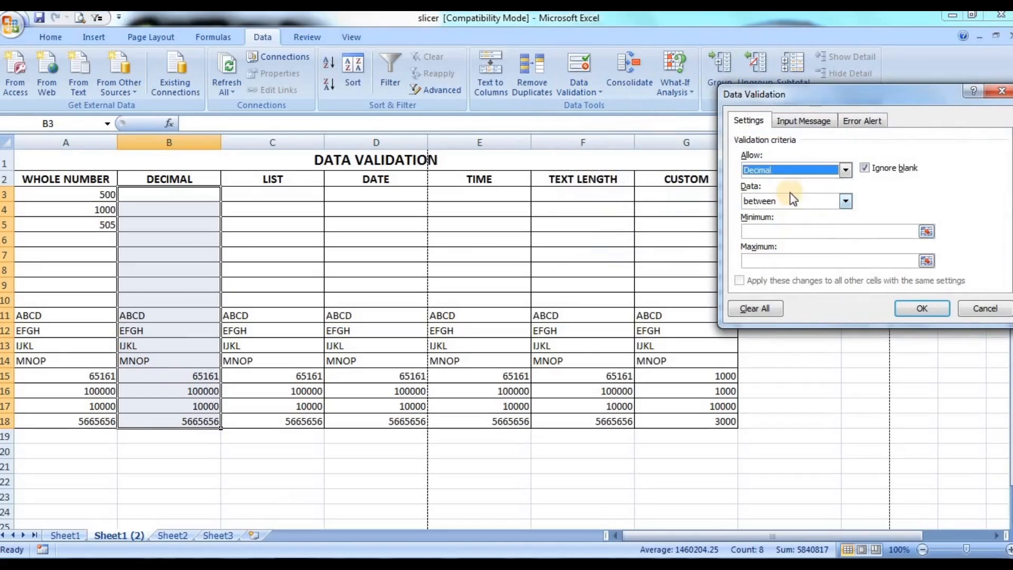
left_click(801, 206)
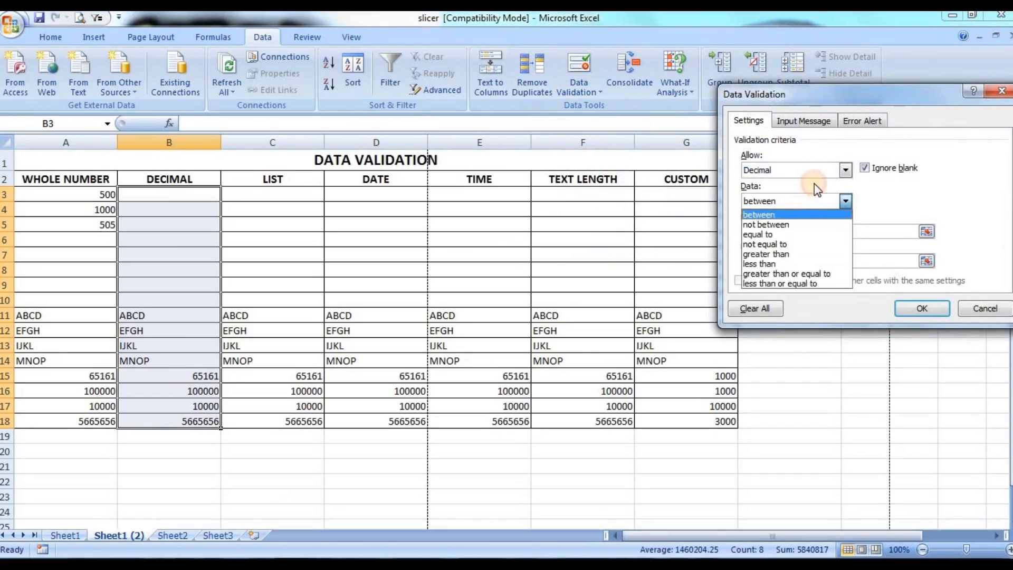
left_click(783, 236)
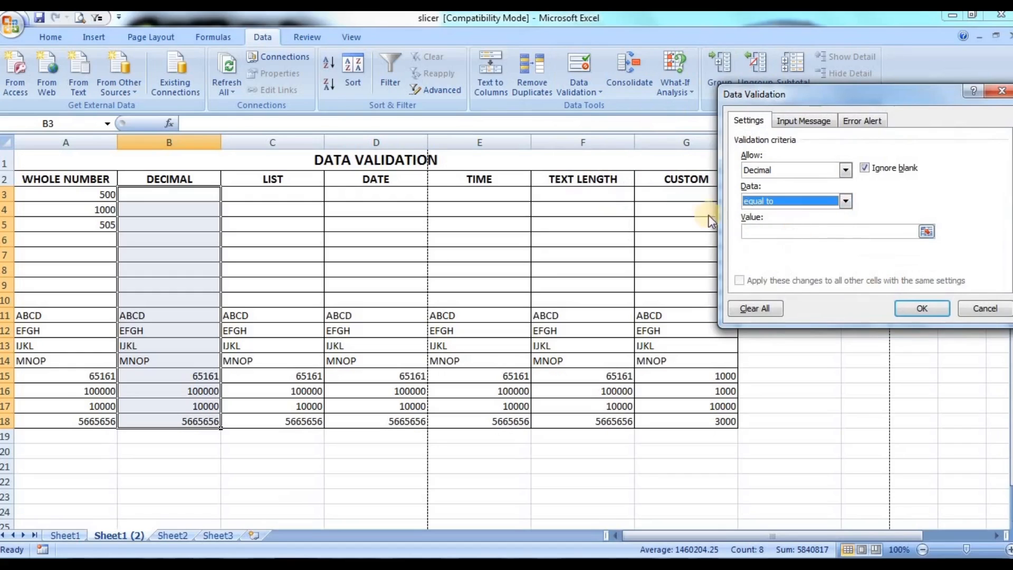
left_click(790, 233)
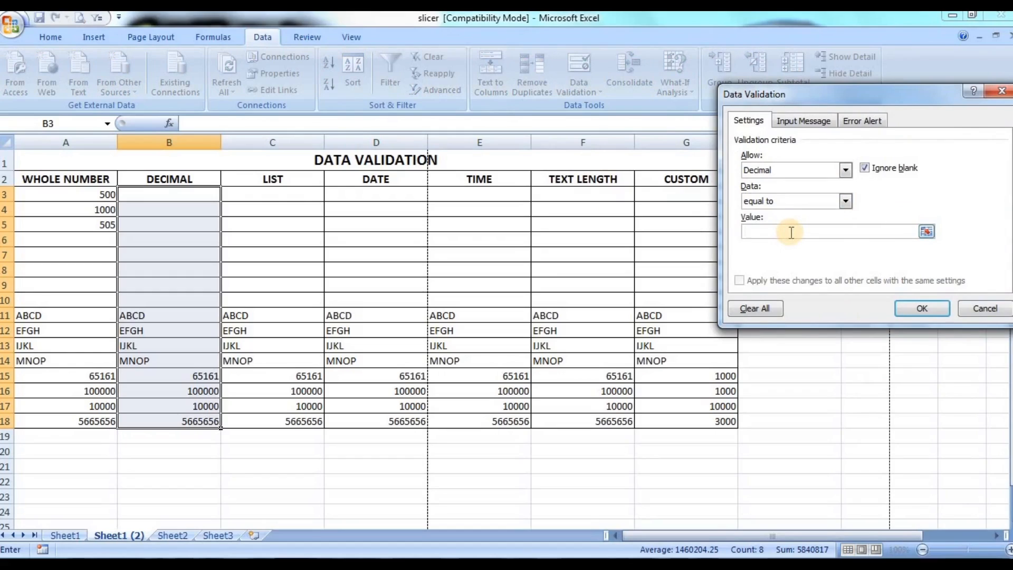
type("0.05")
Step: Give the decimal rule an input message titled "DECIMAL" with the text "0.05"
left_click(797, 121)
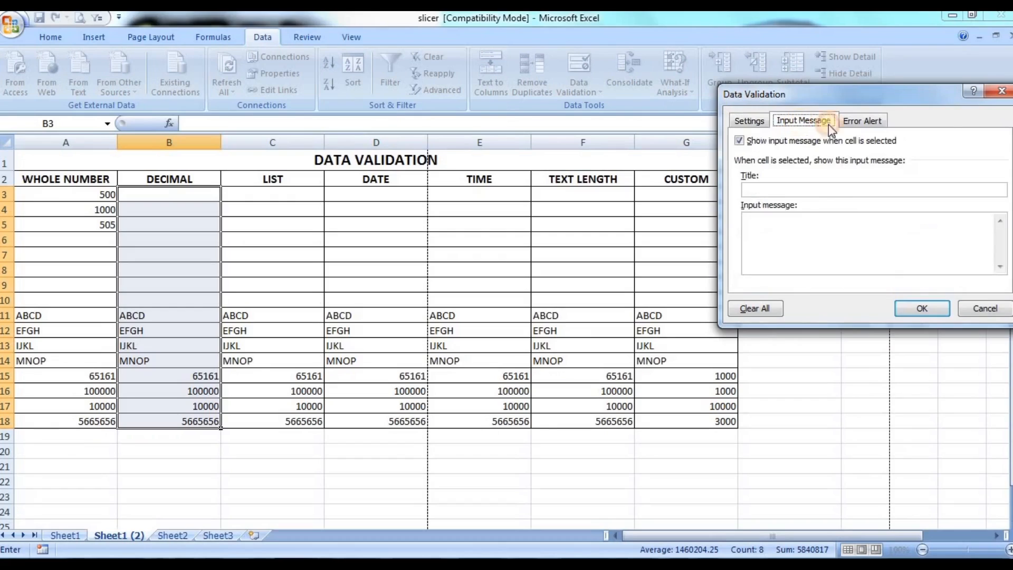
left_click(797, 190)
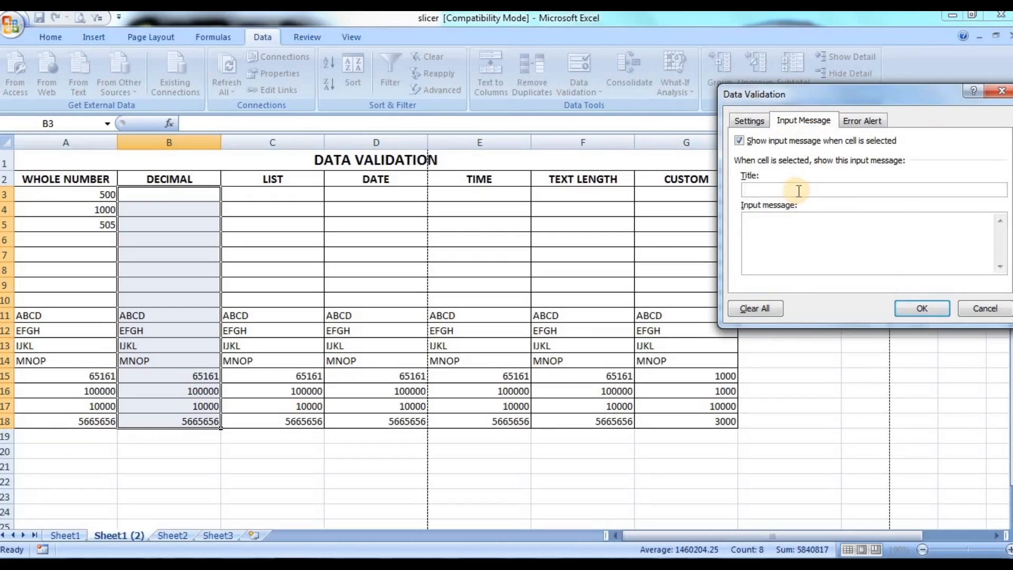
type("DECIMAL")
left_click(807, 227)
type("0.05")
Step: Set a Warning-style error alert titled "WARNING" with the message "WRONG", and apply the decimal rule
left_click(861, 121)
left_click(786, 191)
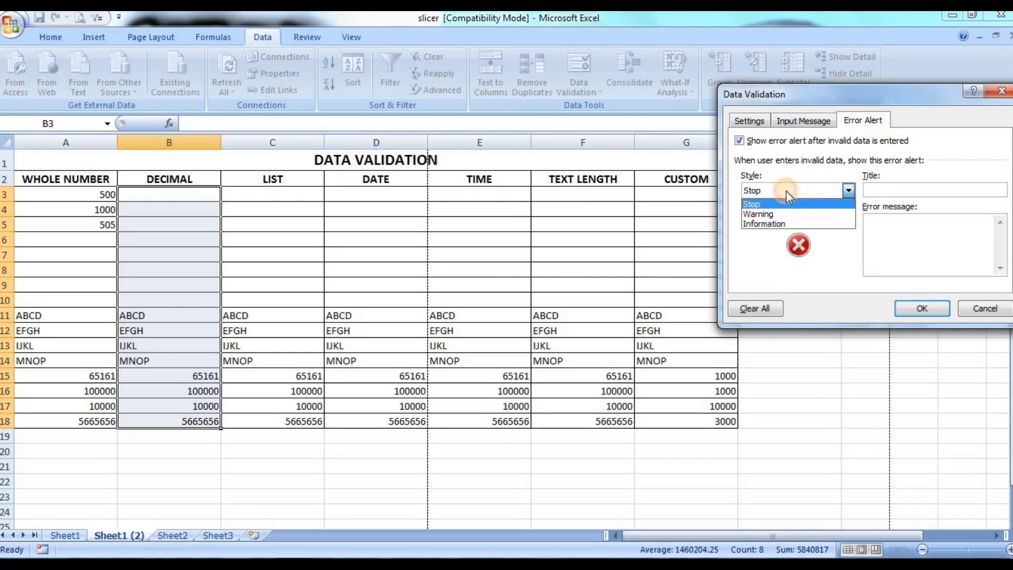
left_click(768, 210)
left_click(891, 189)
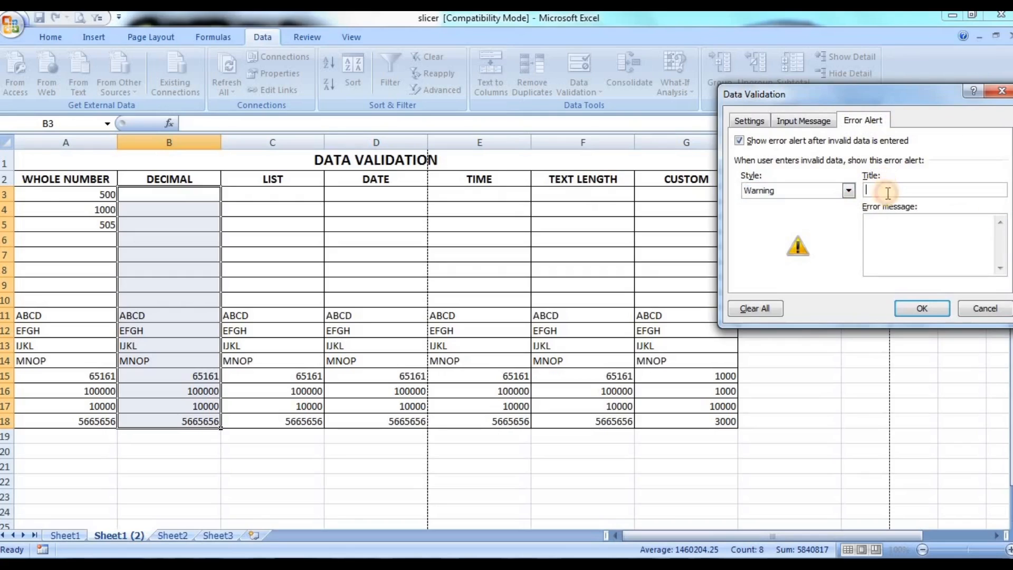
type("WARNING")
left_click(904, 242)
type("WRONG")
left_click(929, 308)
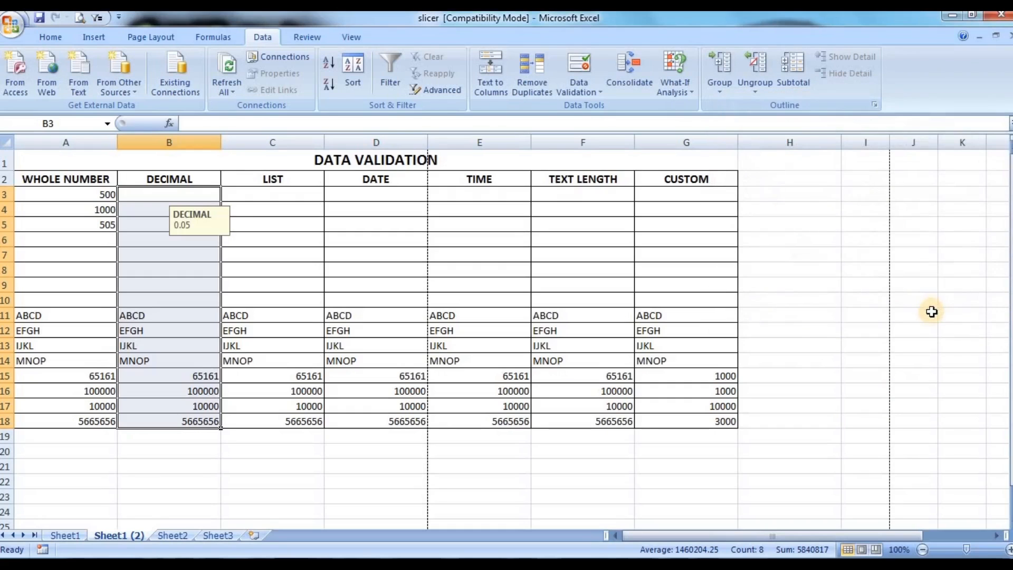
Step: Enter 0.05 in cell B3 and 0.04 in cell B4, accepting the invalid value despite the warning
left_click(157, 191)
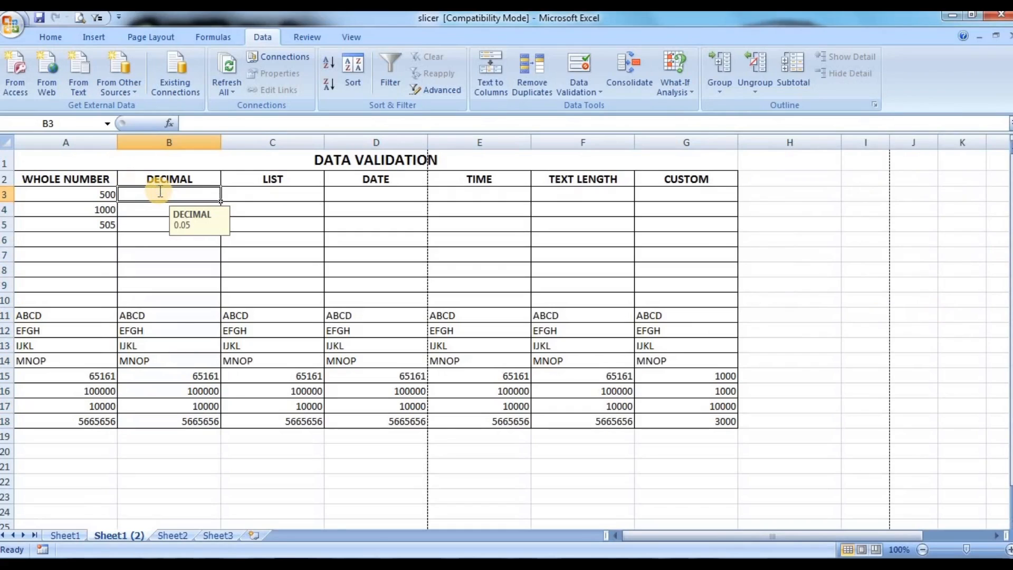
type("0.05")
key("Return")
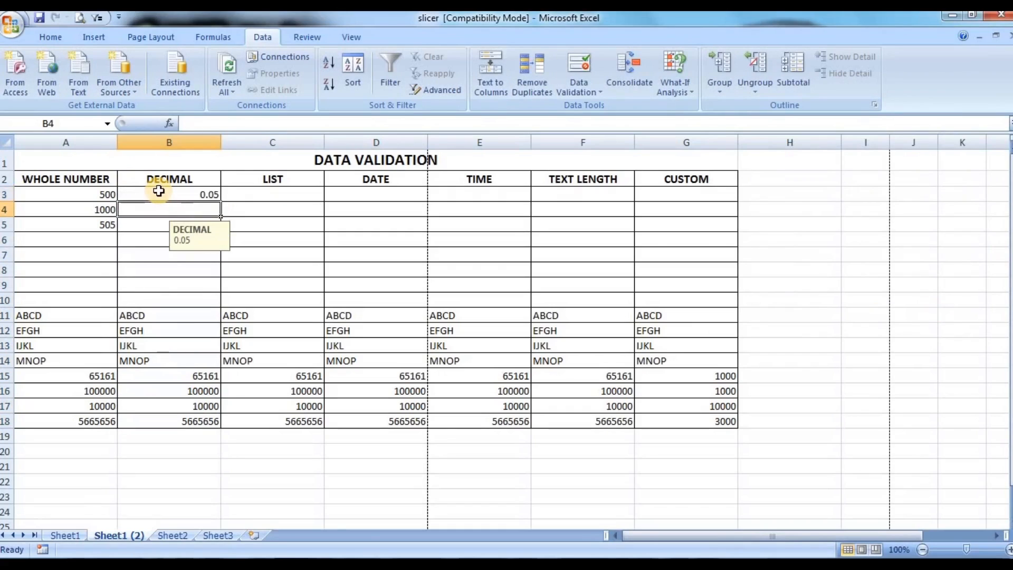
type("0.04")
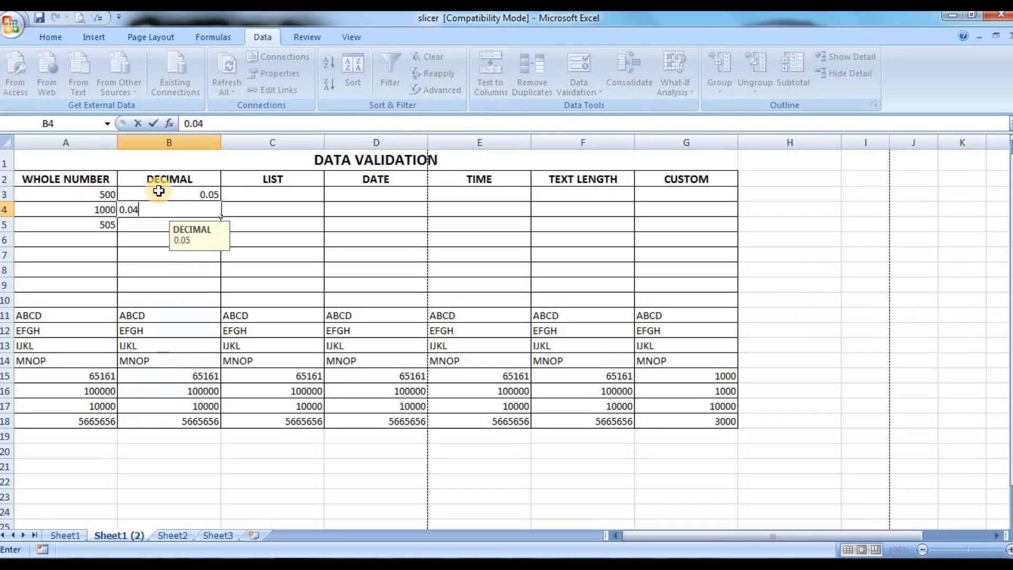
key("Return")
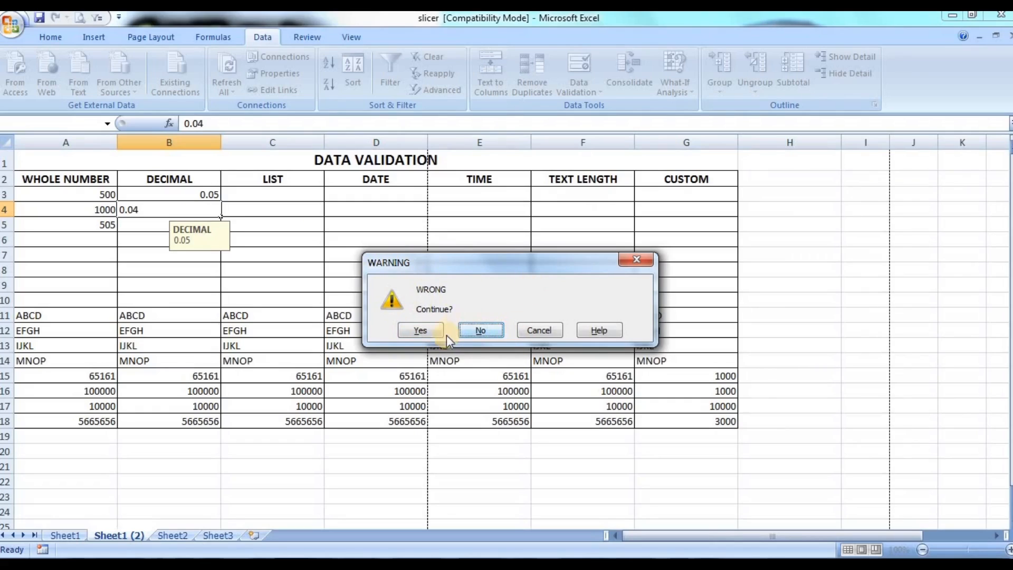
left_click(421, 330)
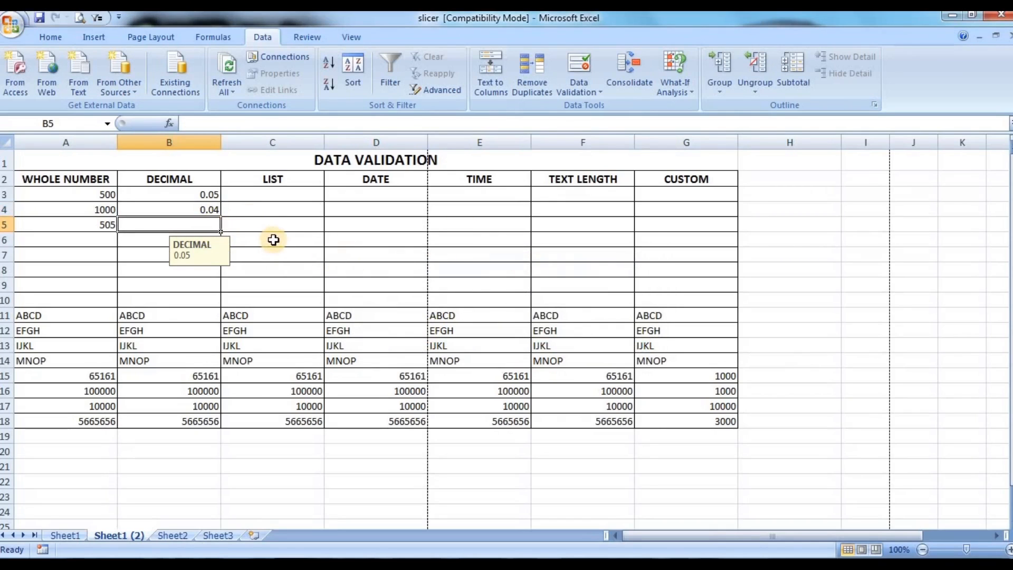
Step: Enter 0.03 in cell B5 and choose to continue past the validation warning
type("0.0")
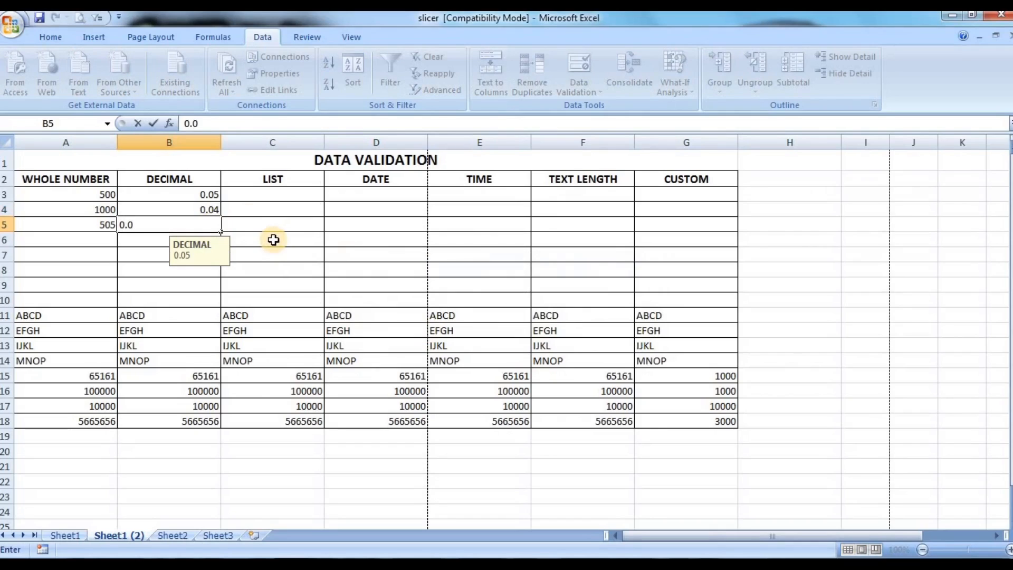
type("3")
key("Return")
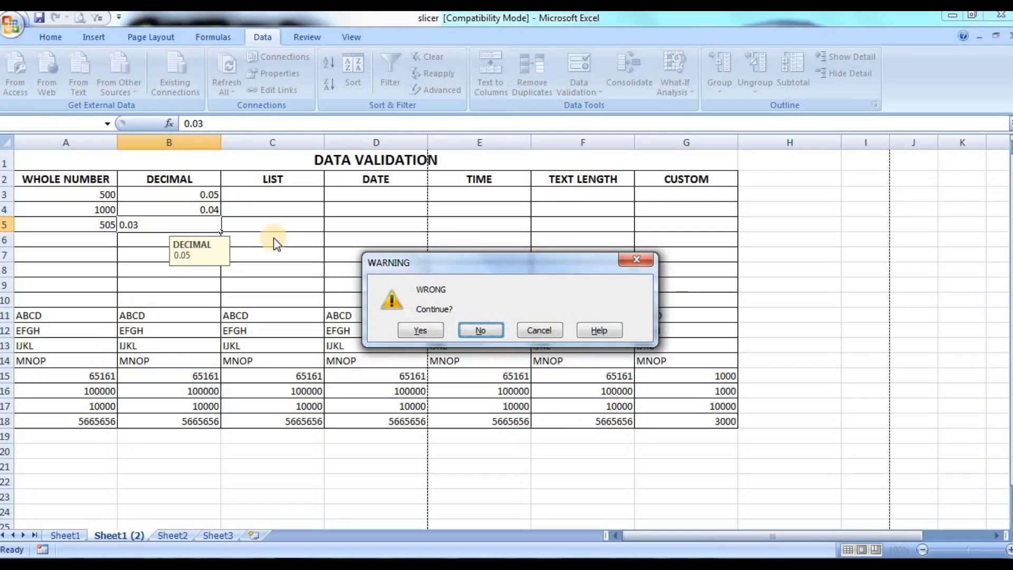
left_click(426, 329)
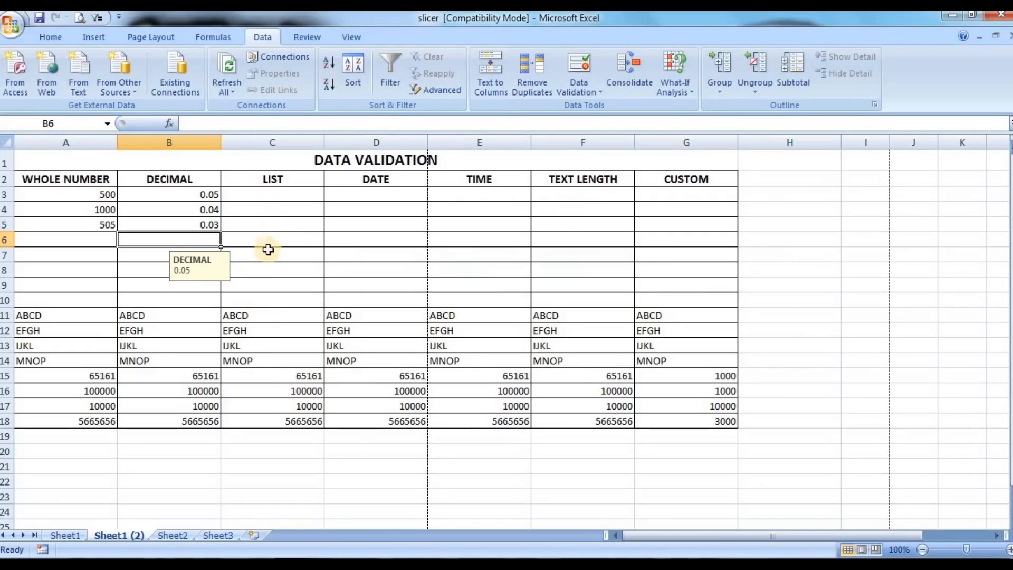
Step: Start a data validation rule for cells C3:C18 in the LIST column that allows List values
left_click(279, 223)
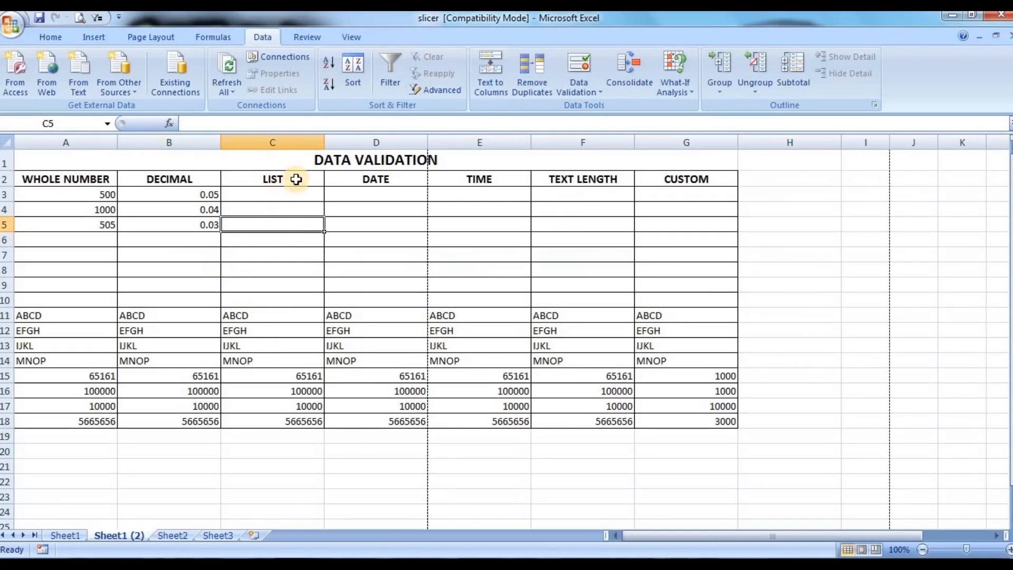
left_click(290, 194)
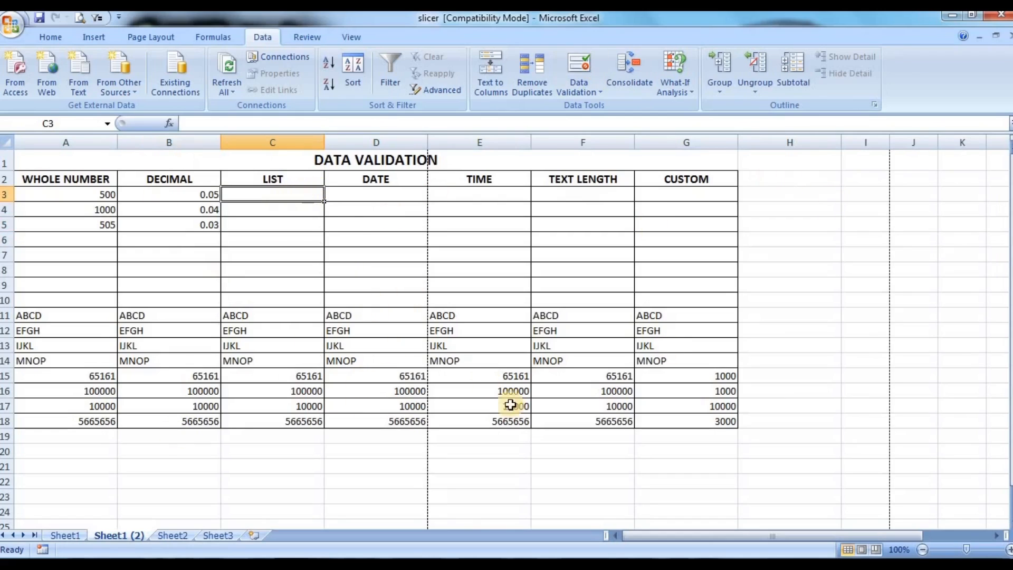
left_click(280, 195)
left_click_drag(281, 195, 263, 302)
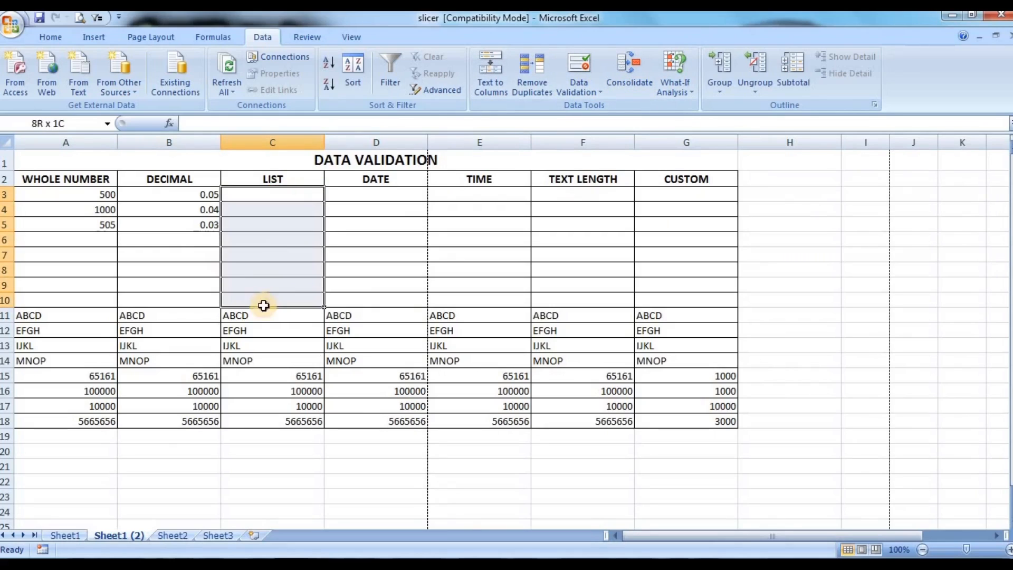
left_click_drag(296, 195, 254, 421)
left_click(594, 91)
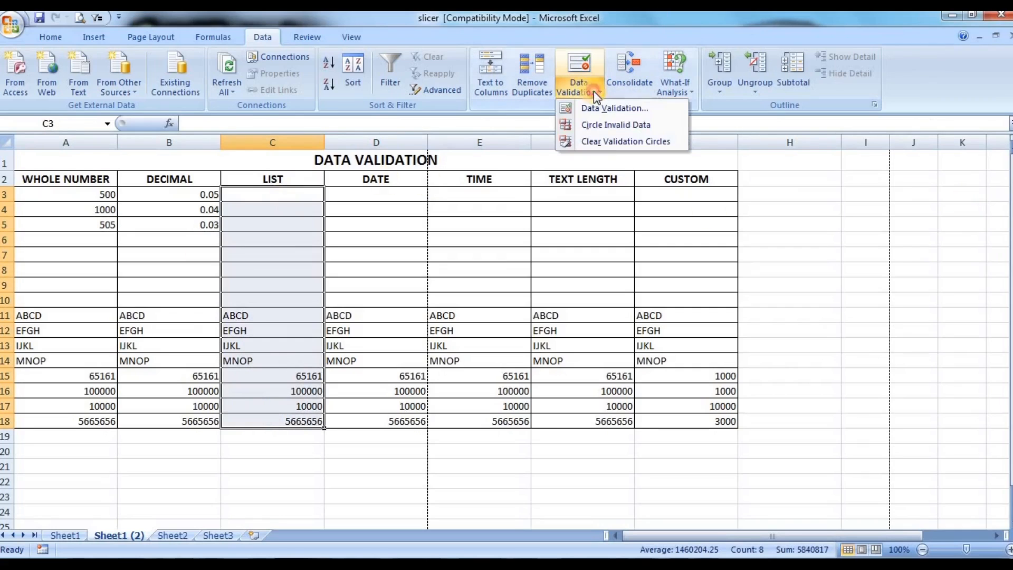
left_click(614, 108)
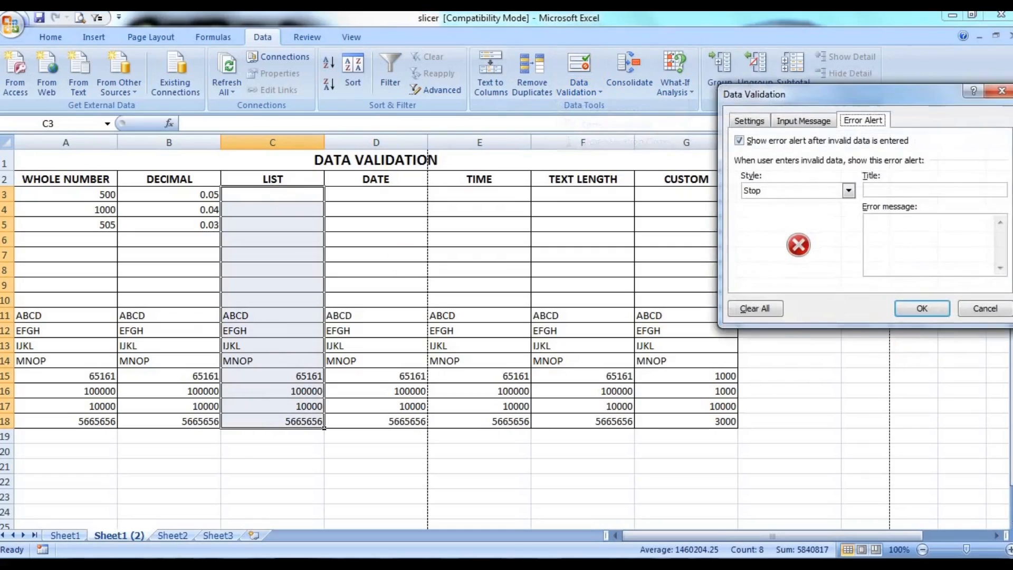
left_click(745, 122)
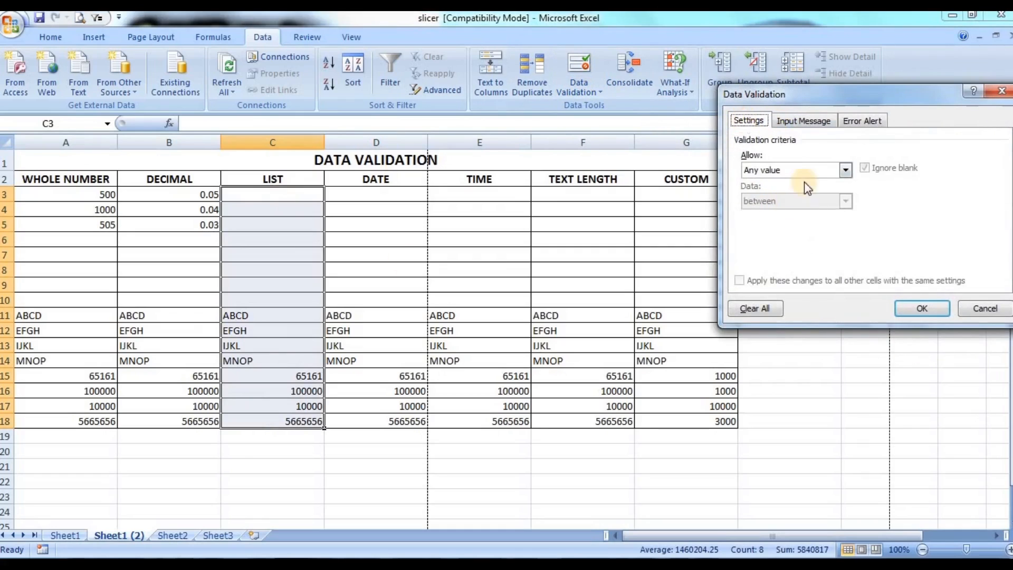
left_click(790, 173)
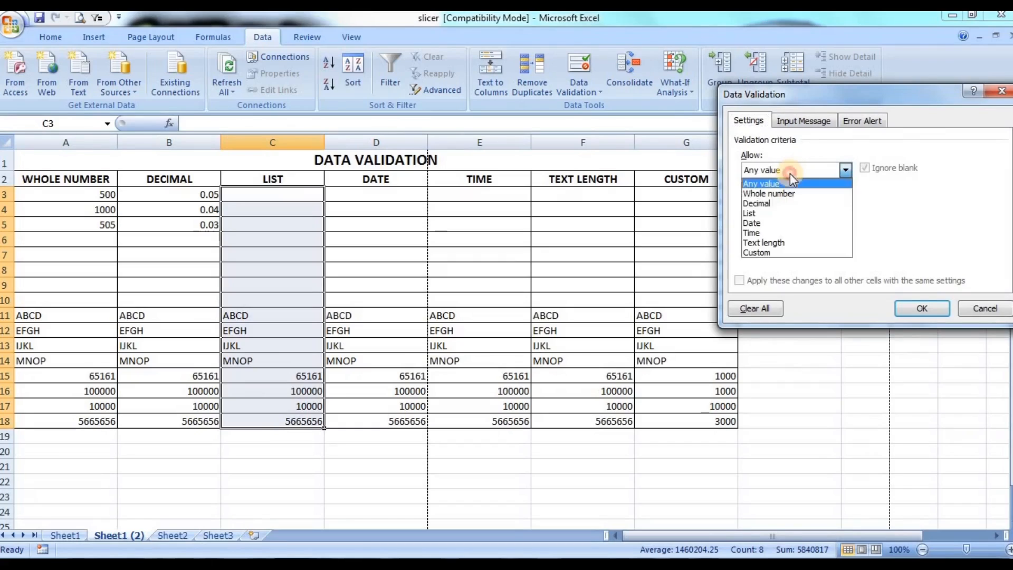
left_click(762, 213)
Step: Enter "LG, ONIDA, EGO, SAMSUNG" as the list source and apply the rule
left_click(840, 231)
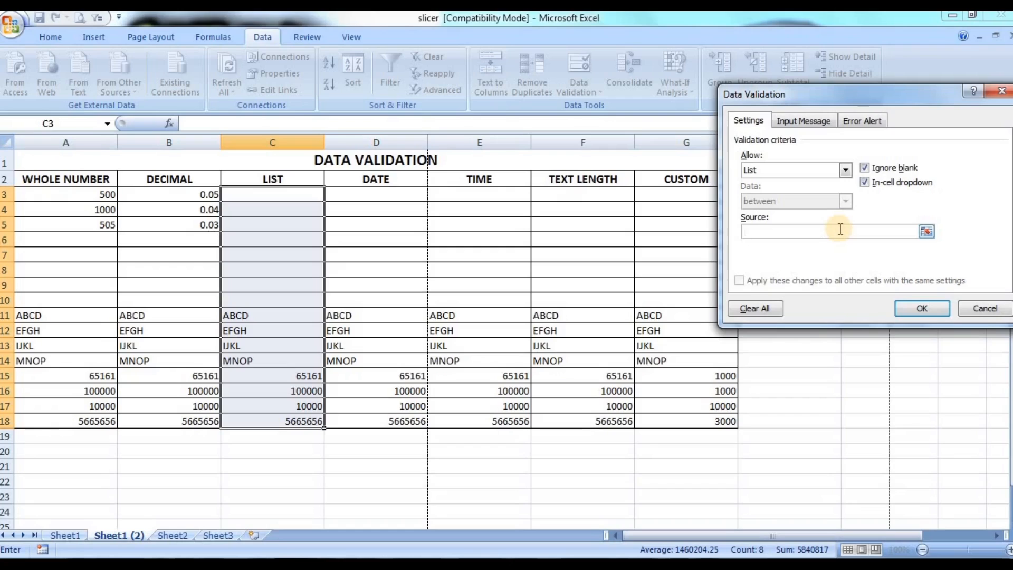
type("LG, ONIDA, EGO, SAMSUNG")
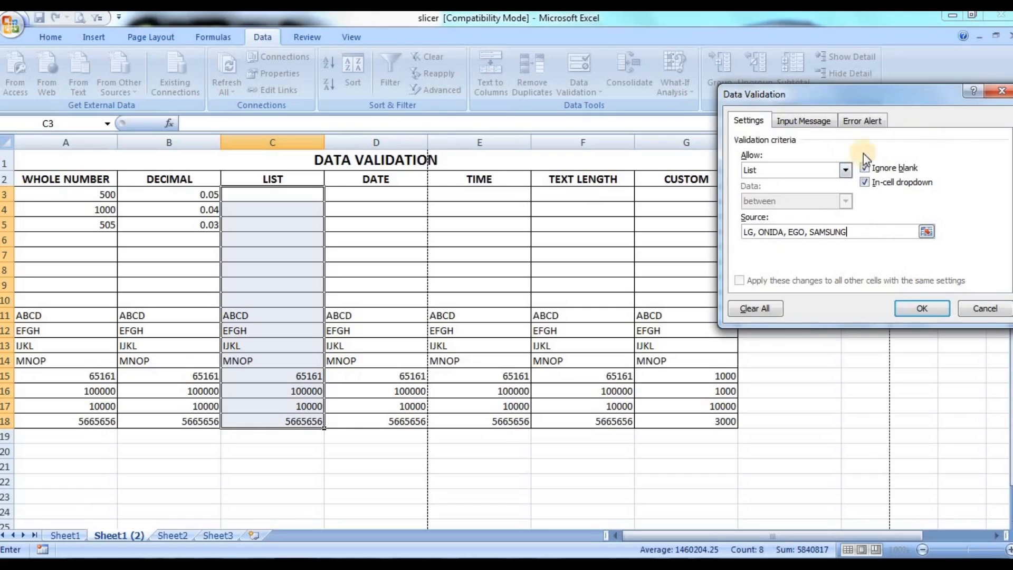
left_click(942, 311)
Step: Check several empty and filled cells of the LIST column for the in-cell dropdown
left_click(253, 214)
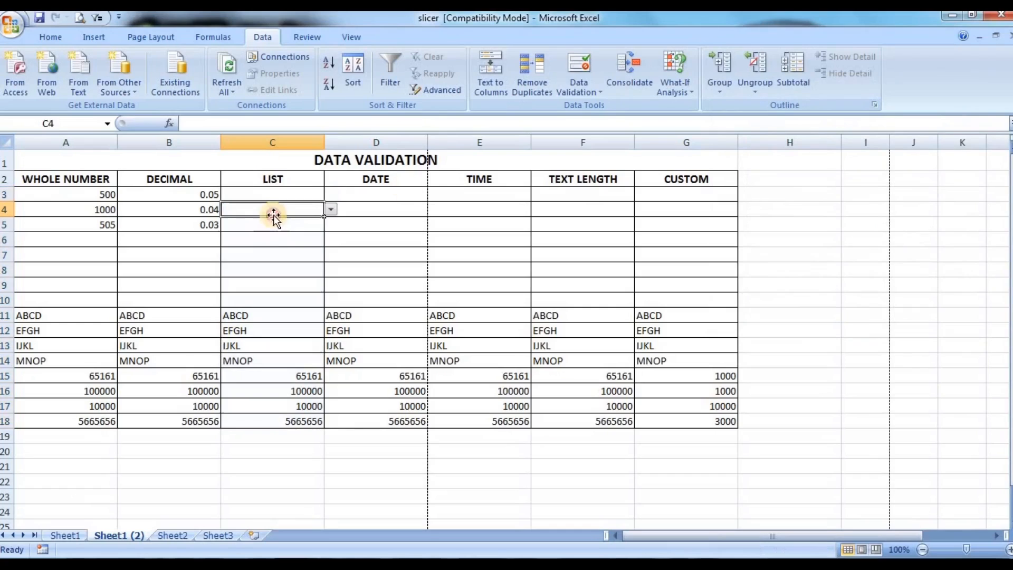
left_click(277, 254)
left_click(272, 298)
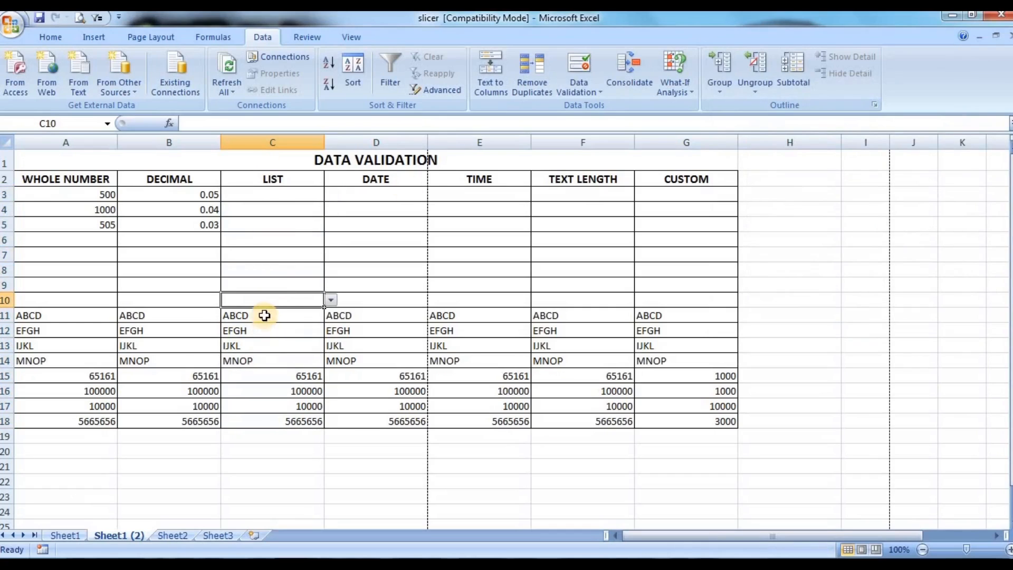
left_click(264, 315)
left_click(287, 275)
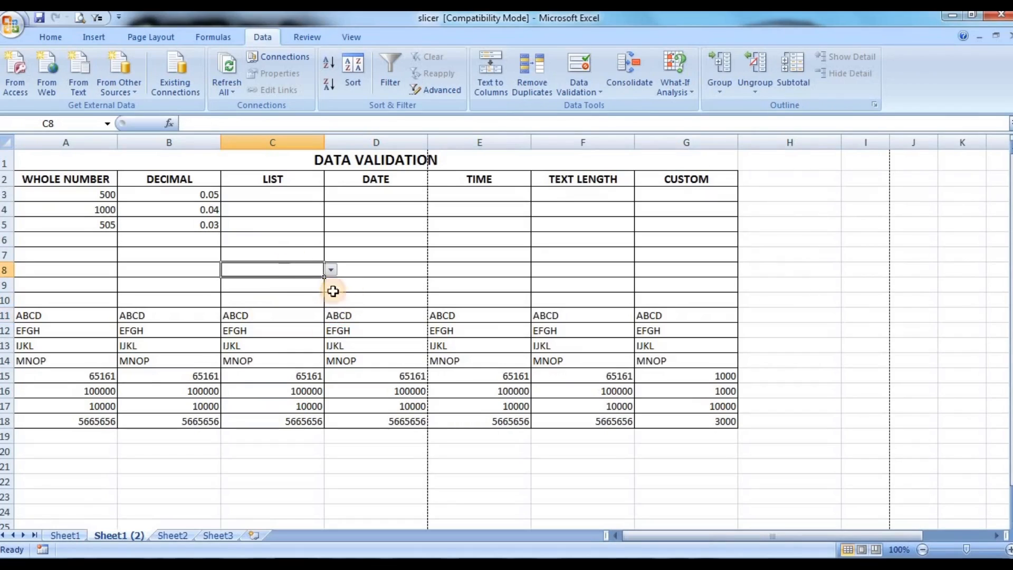
Step: Choose EGO from the in-cell dropdown of cell C3 in the LIST column
left_click(263, 197)
left_click(330, 195)
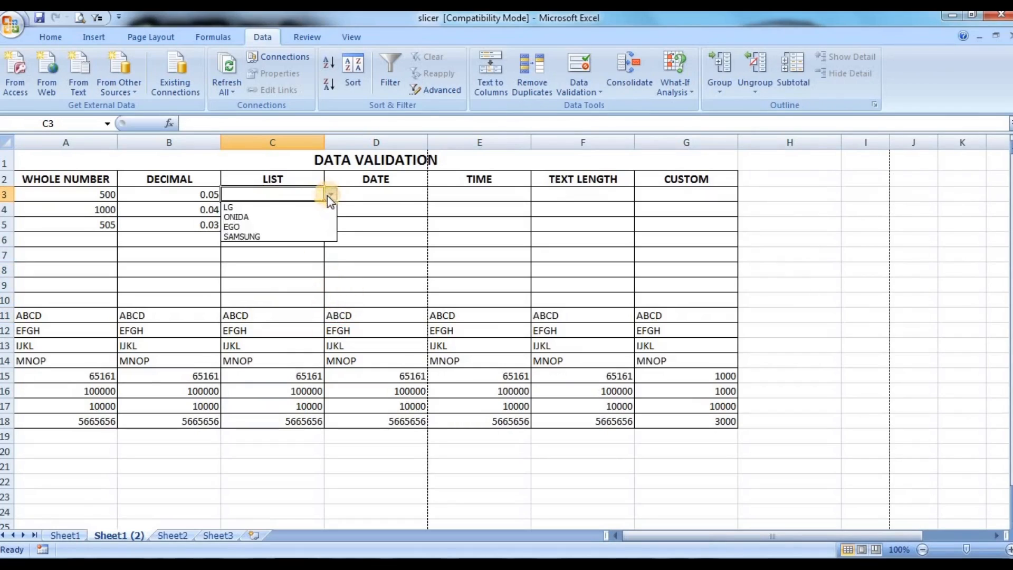
key("Escape")
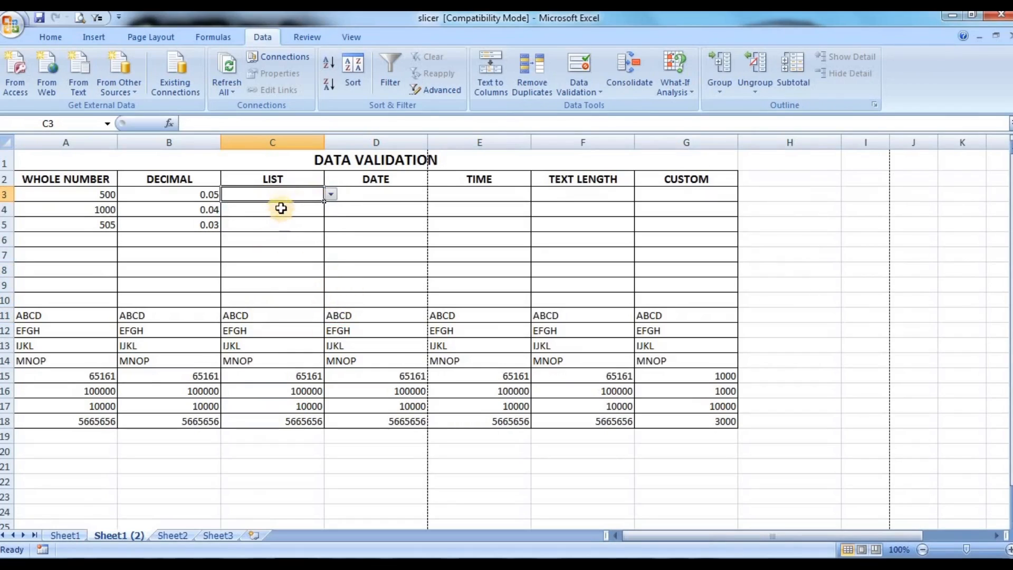
left_click(330, 195)
left_click(294, 226)
Step: Fill cell C5 from its dropdown, settling on ONIDA
left_click(288, 222)
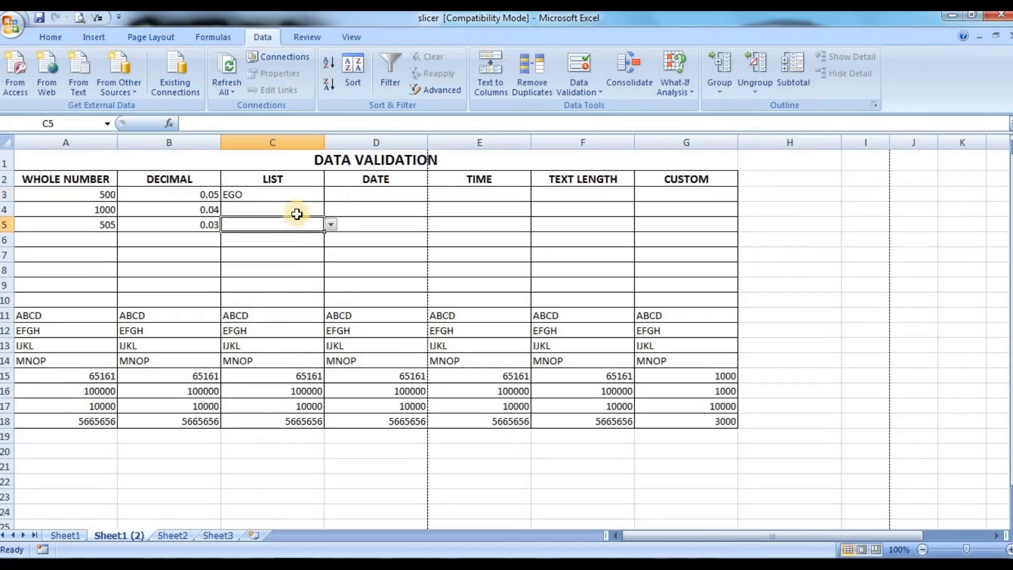
left_click(329, 225)
left_click(287, 258)
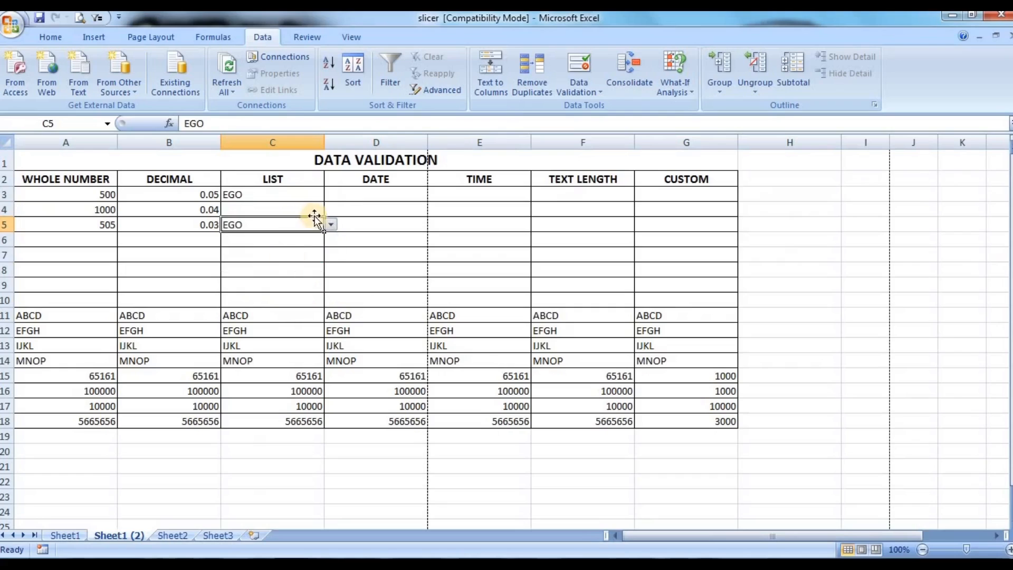
left_click(329, 226)
left_click(303, 245)
Step: Choose LG from the dropdown of cell C6 in the LIST column
left_click(311, 241)
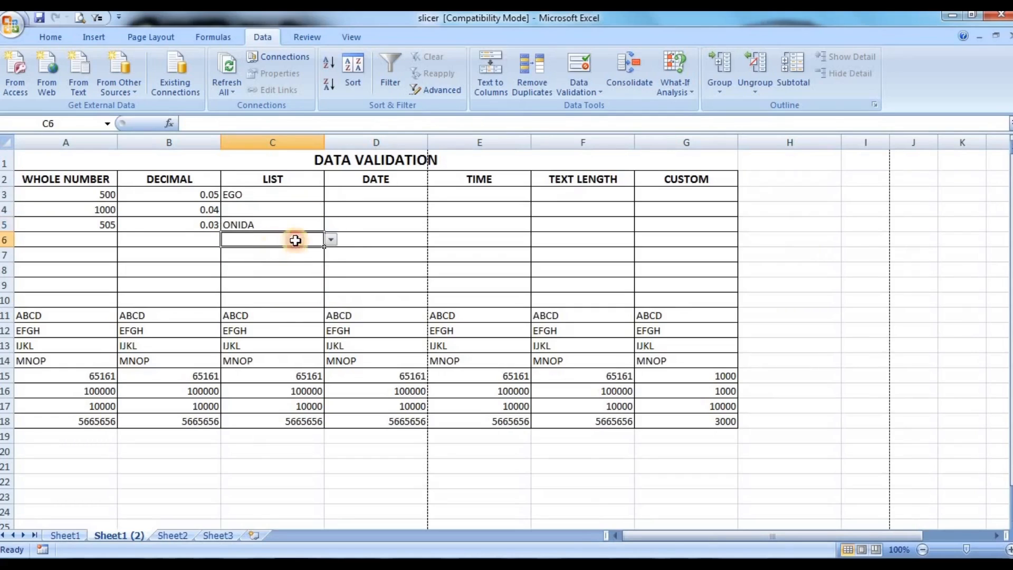
left_click(331, 240)
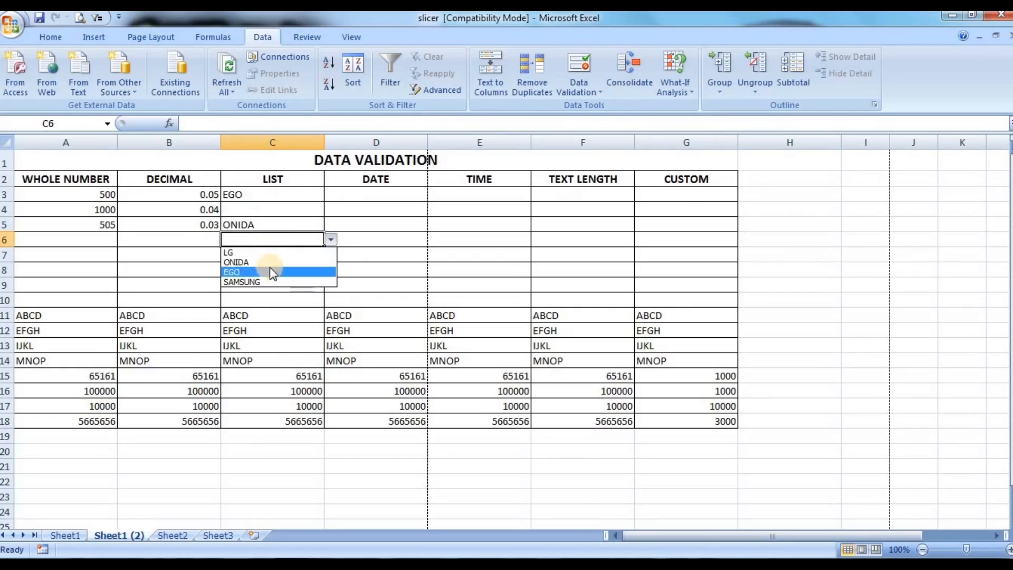
left_click(274, 252)
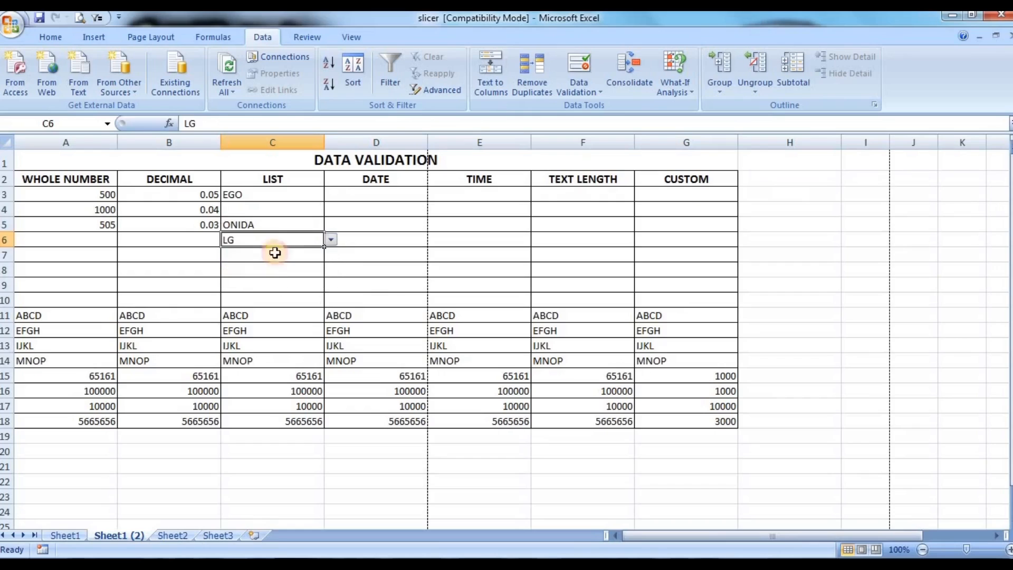
left_click(274, 256)
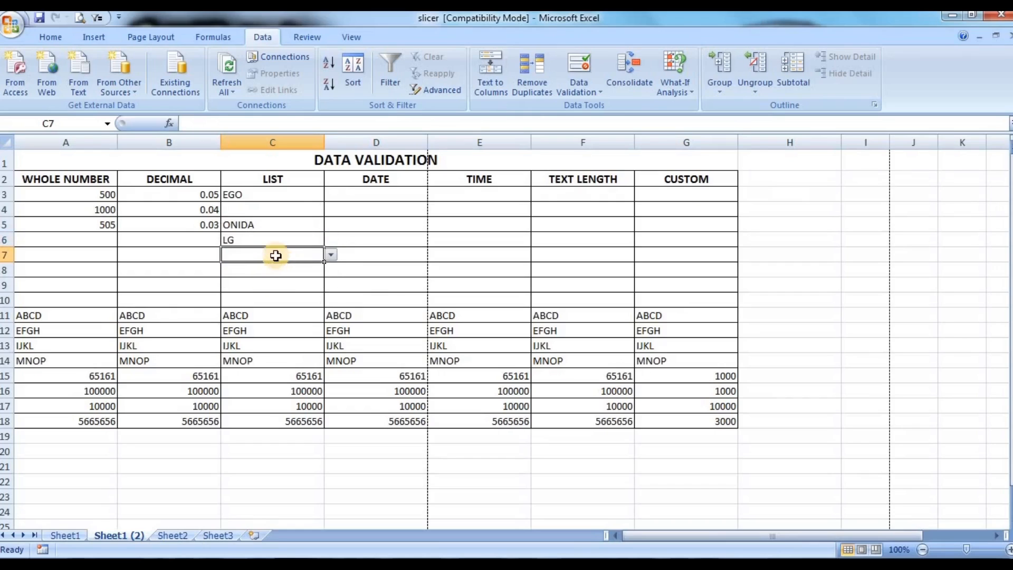
left_click(309, 205)
Step: Start a data validation rule for cells D3:D18 in the DATE column that allows Date values
left_click(409, 194)
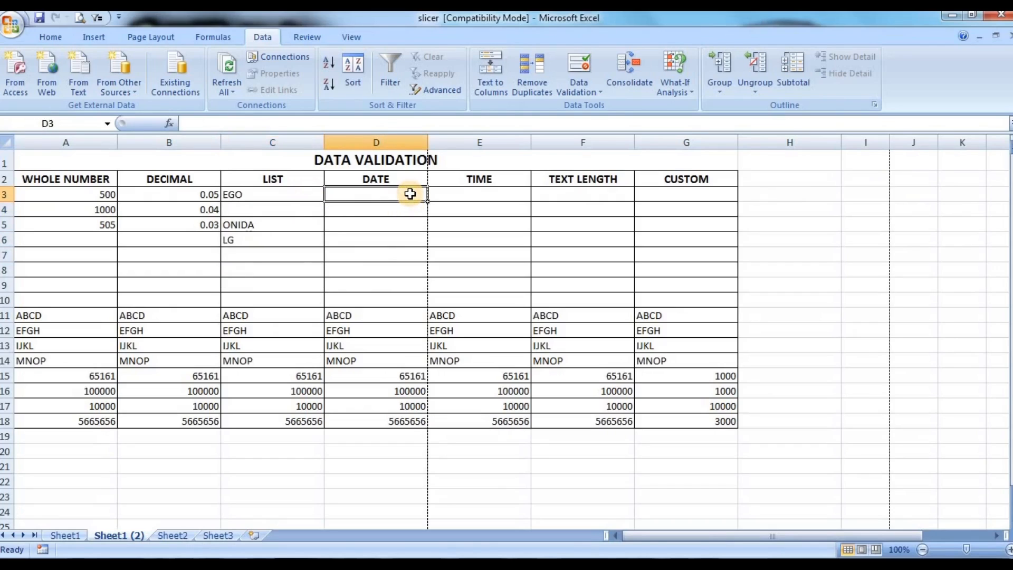
left_click_drag(410, 195, 409, 421)
left_click(581, 89)
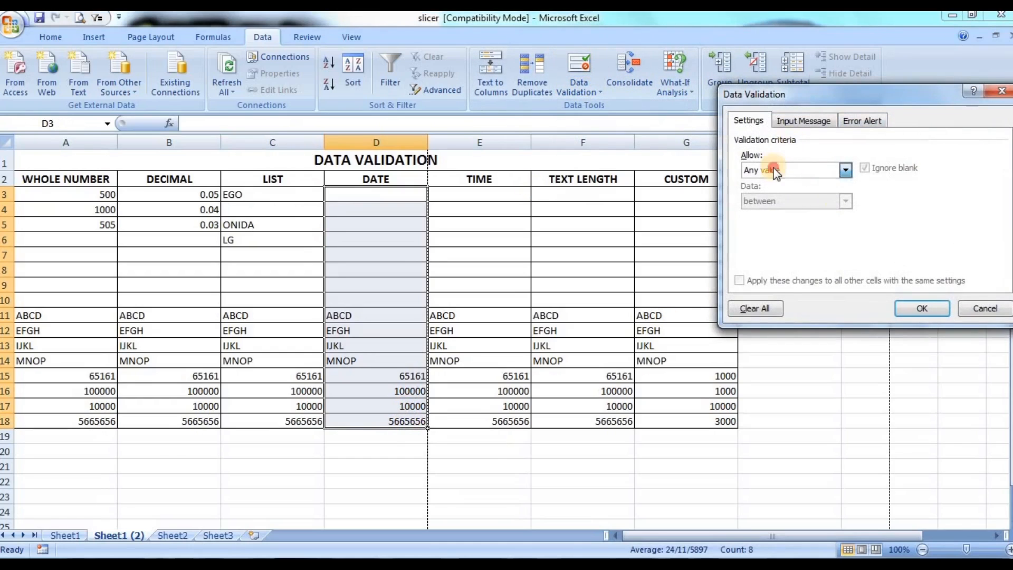
left_click(772, 170)
left_click(773, 224)
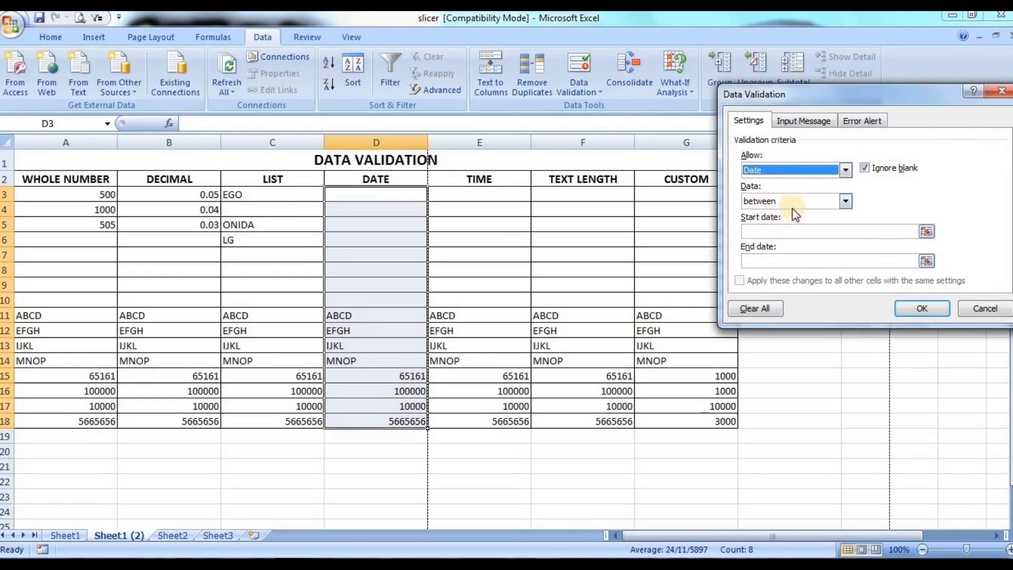
Step: Set the date criterion to not equal to 01/01/1999
left_click(797, 201)
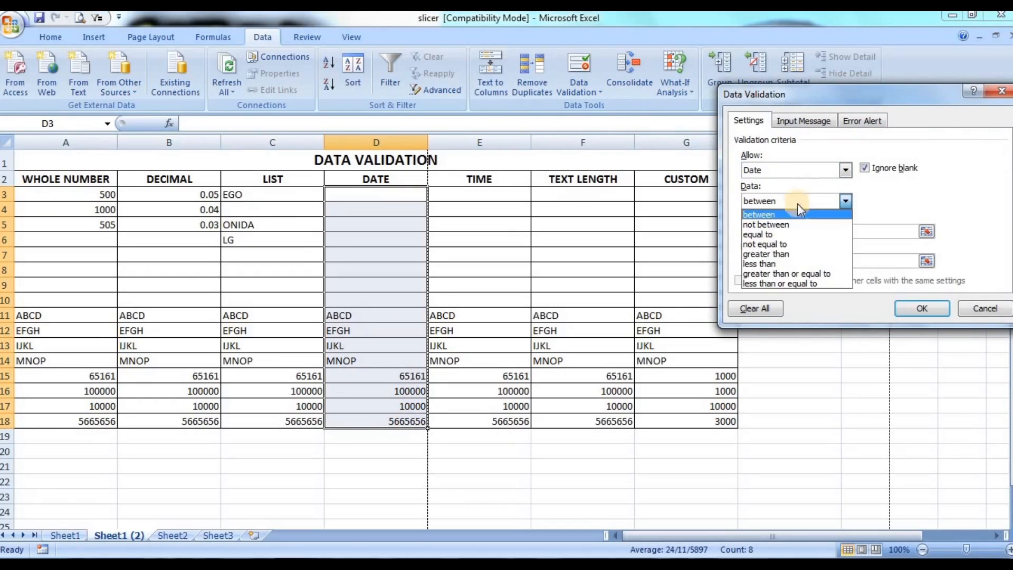
left_click(787, 244)
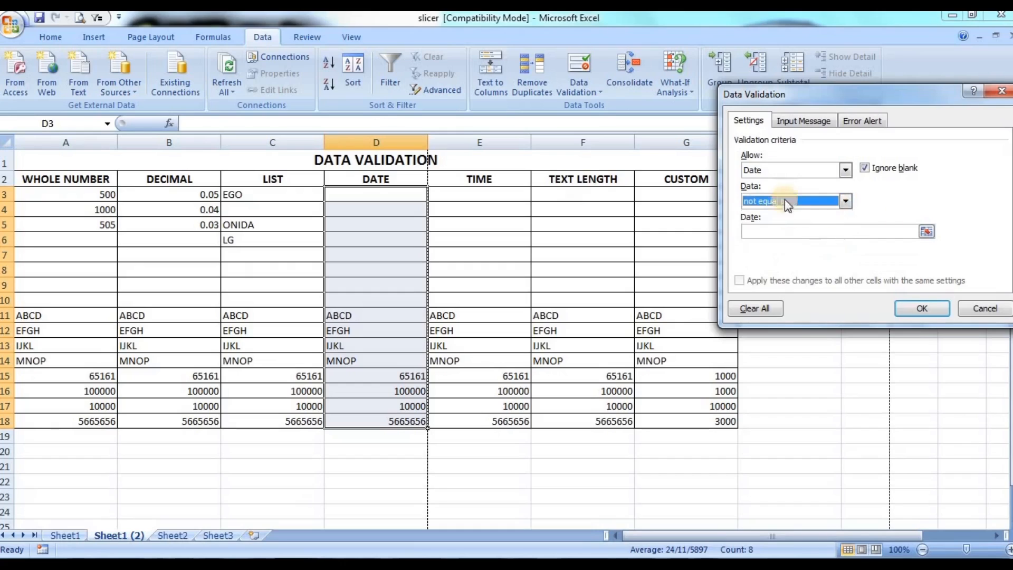
left_click(786, 230)
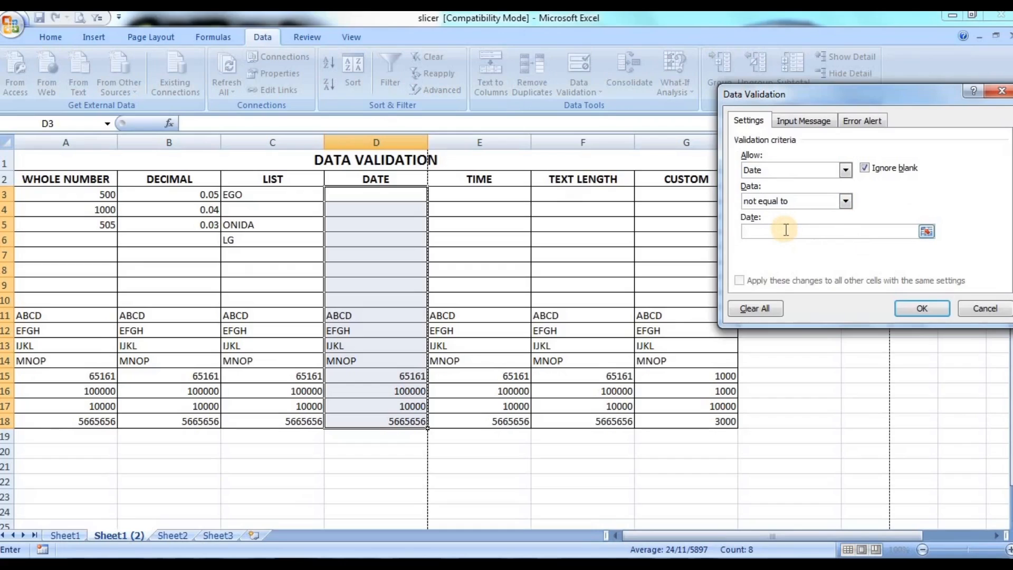
type("01/01/")
type("19")
type("95")
Step: Give the date rule an input message titled "DATE" with the text ">01/01/1999"
left_click(812, 123)
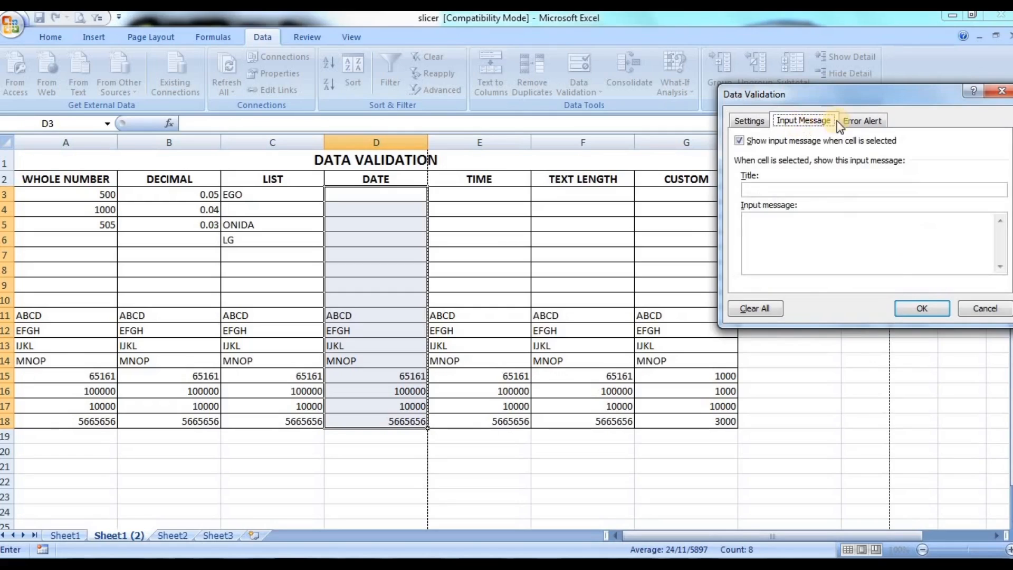
left_click(803, 191)
type("DATE")
left_click(797, 233)
type("01/")
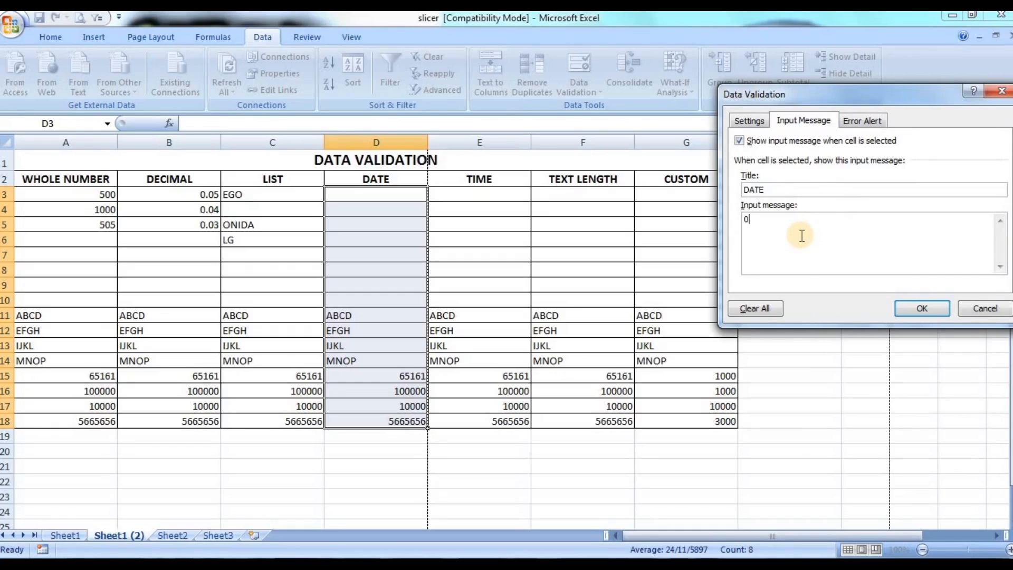
key("BackSpace")
key("BackSpace")
key("BackSpace")
type("01/01/1999")
left_click(745, 218)
type(">")
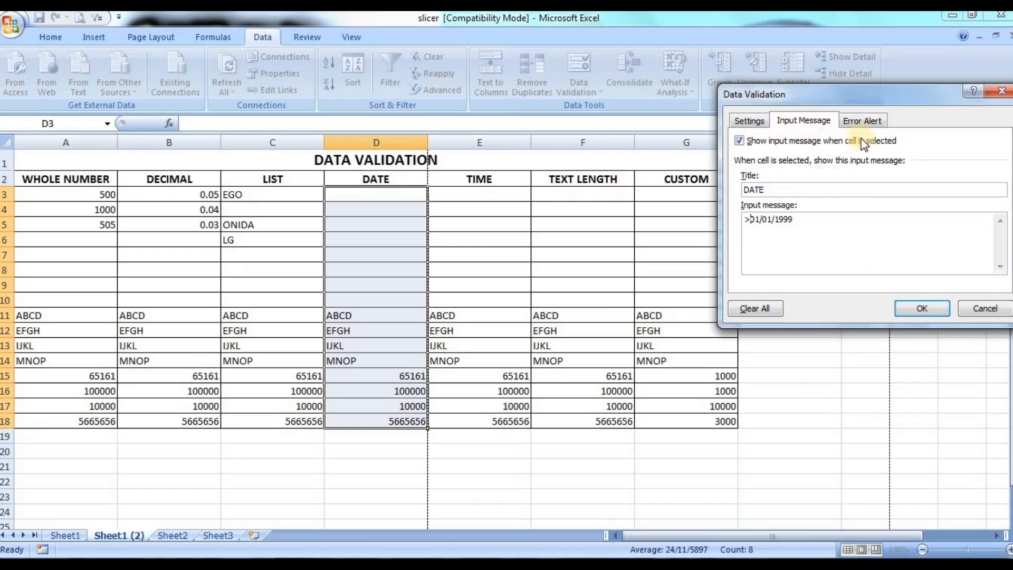
Step: Add an Information-style error alert titled "INFO" with the message "WRONG DATE" and apply the rule
left_click(866, 121)
left_click(804, 190)
left_click(778, 223)
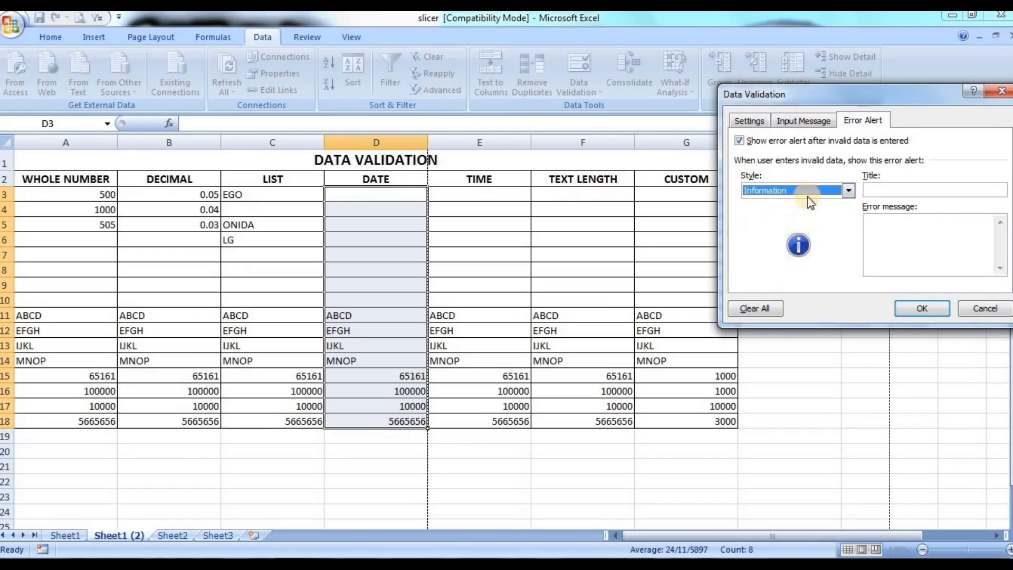
left_click(938, 191)
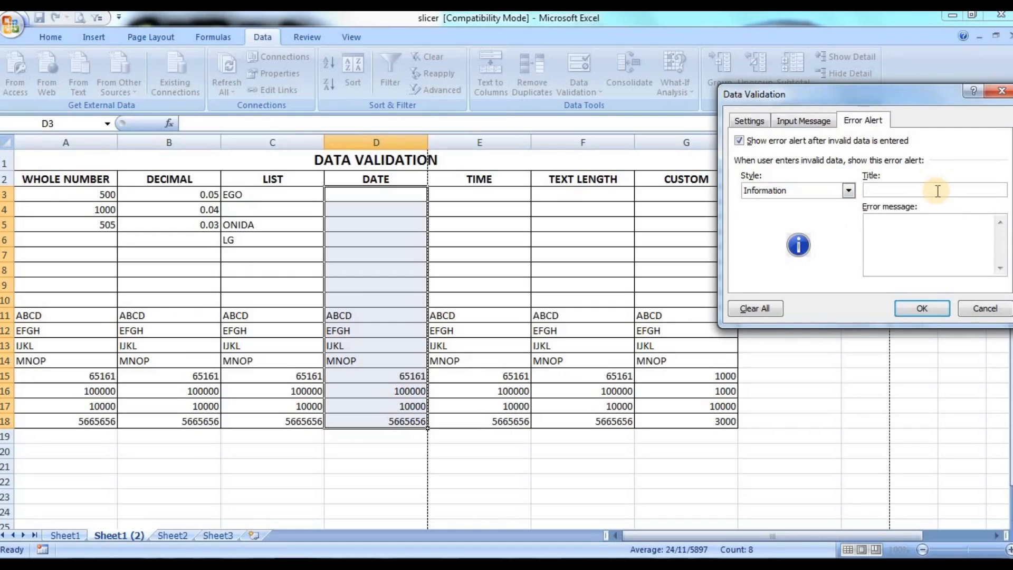
type("INFOR")
key("BackSpace")
left_click(930, 240)
type("WRONG DATE")
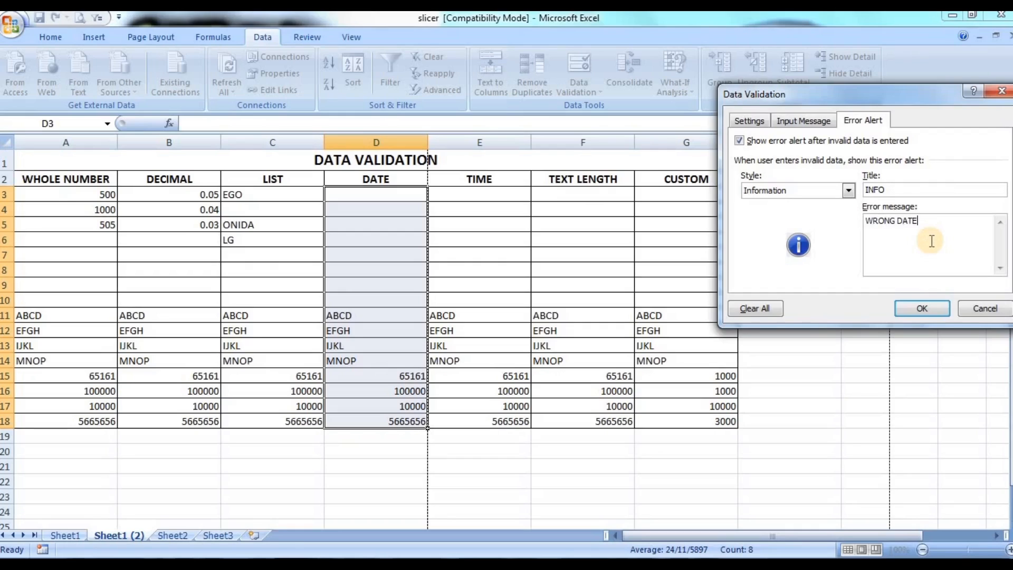
left_click(757, 125)
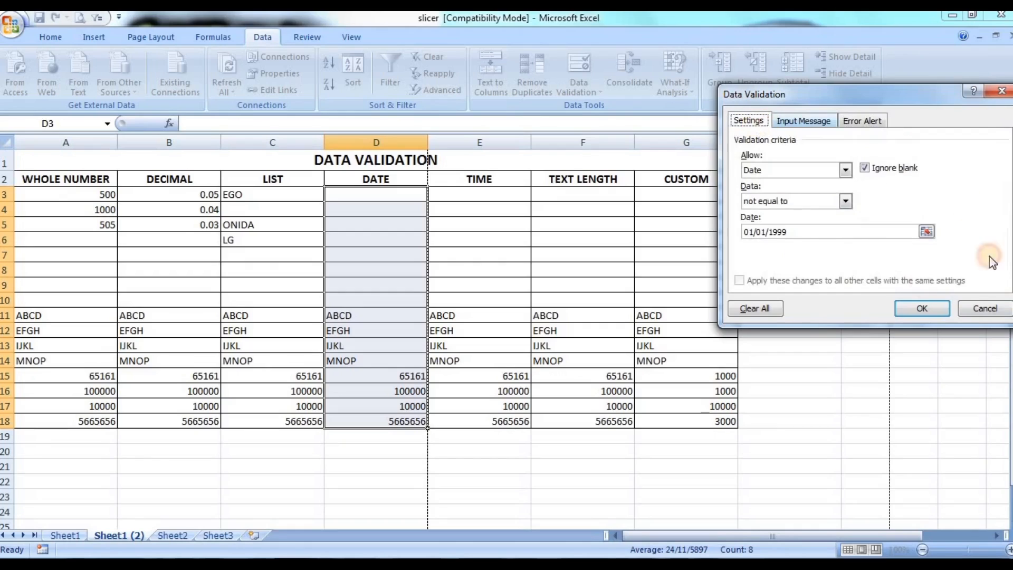
left_click(920, 309)
Step: Try to enter 01/01/200 in cell D3 and cancel the entry at the alert
left_click(364, 239)
left_click(373, 198)
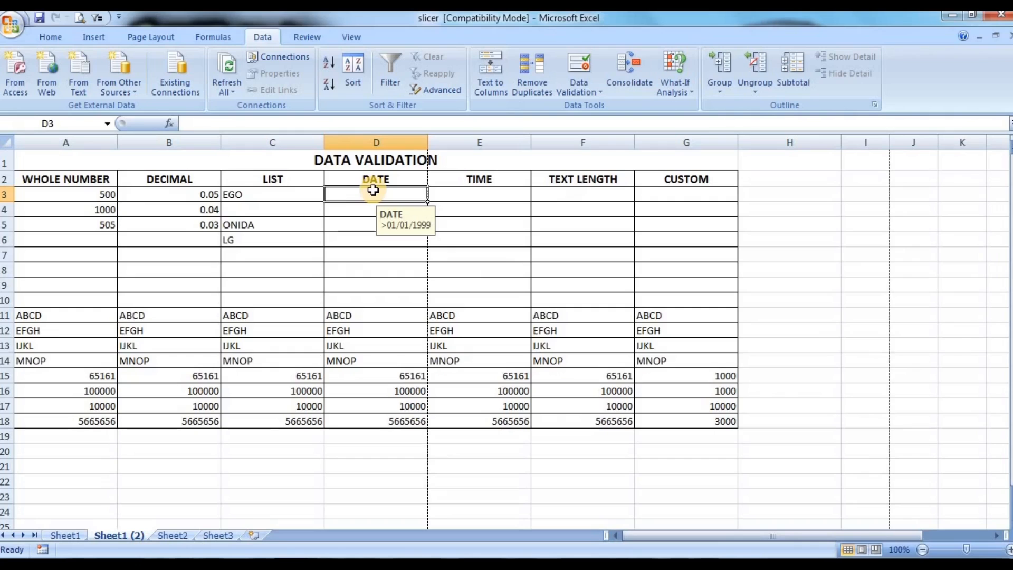
type("01/0")
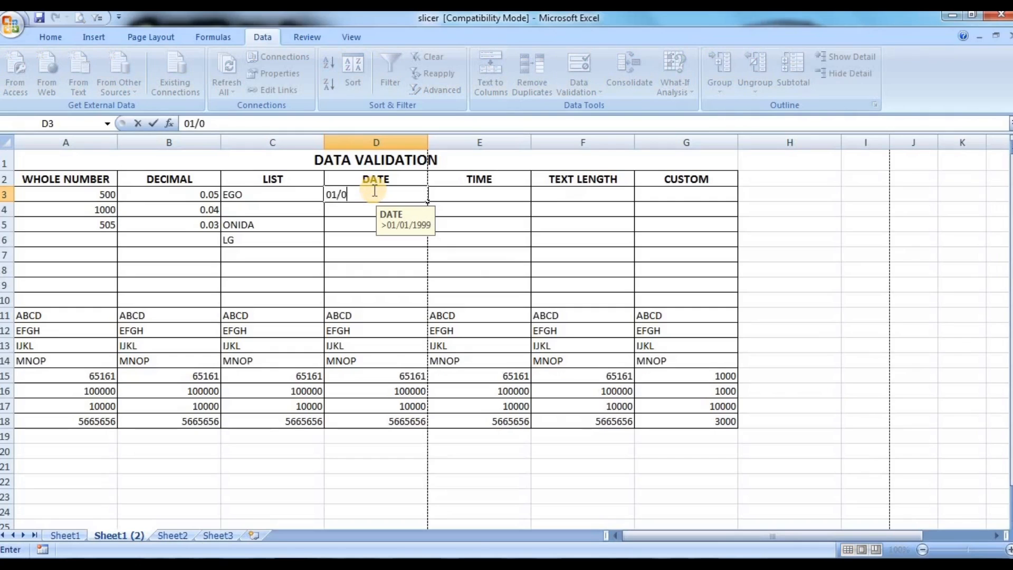
type("1/200")
key("Return")
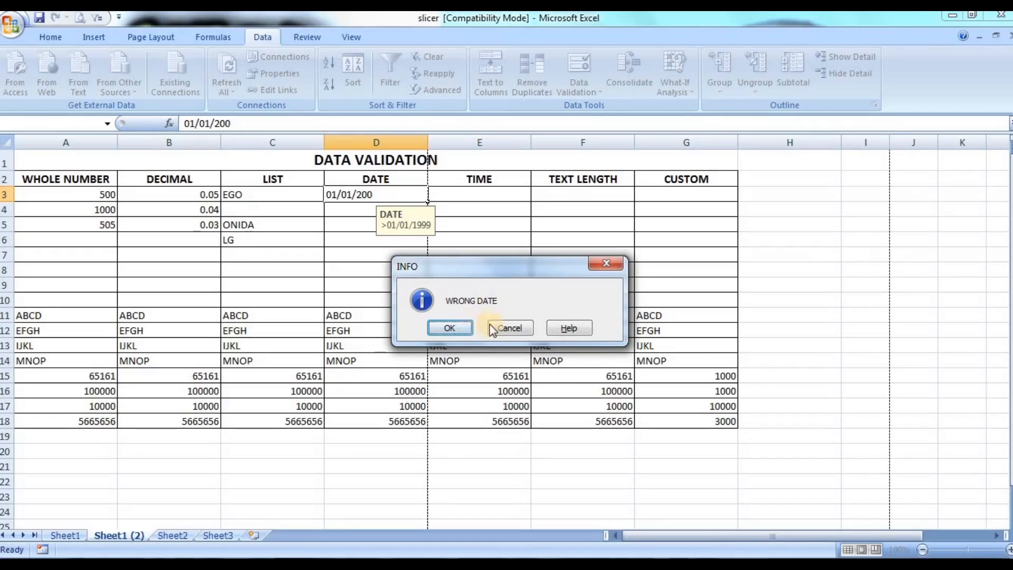
left_click(511, 328)
Step: Enter the date 01/01/2000 in cell D3
type("01/")
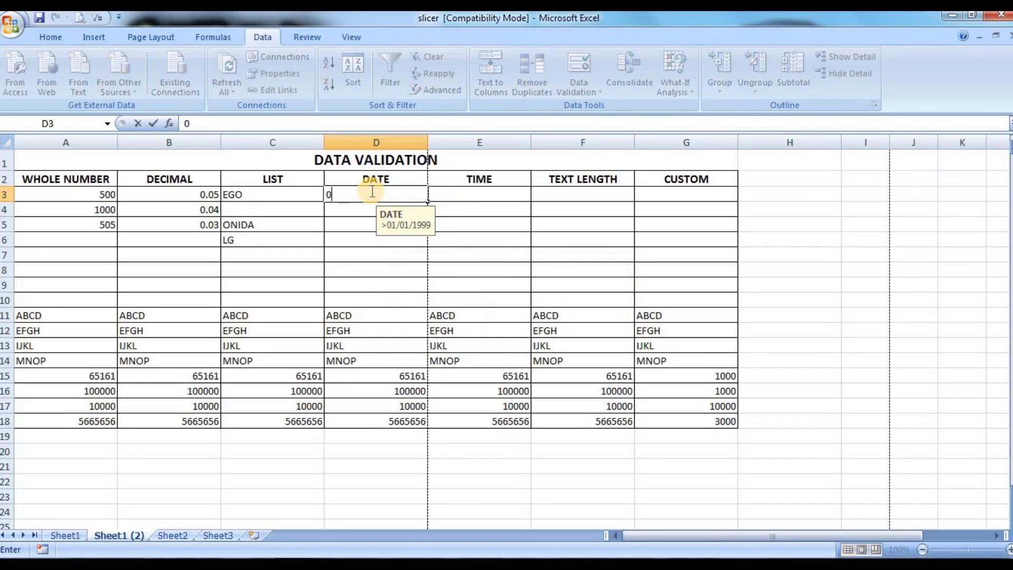
type("01/2000")
key("Return")
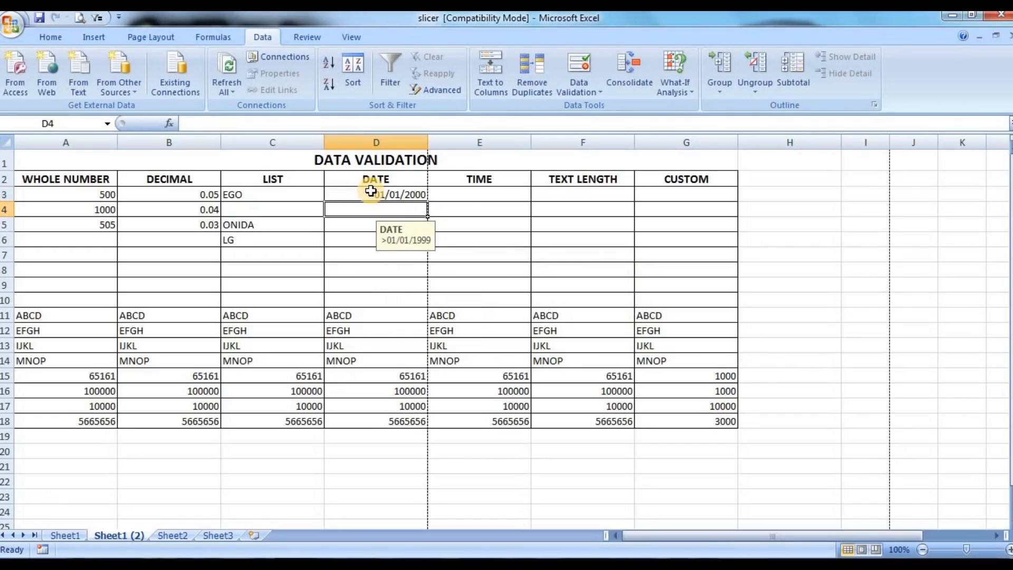
Step: Enter the invalid date 01/01/200 in cell D4 of the DATE column
type("01")
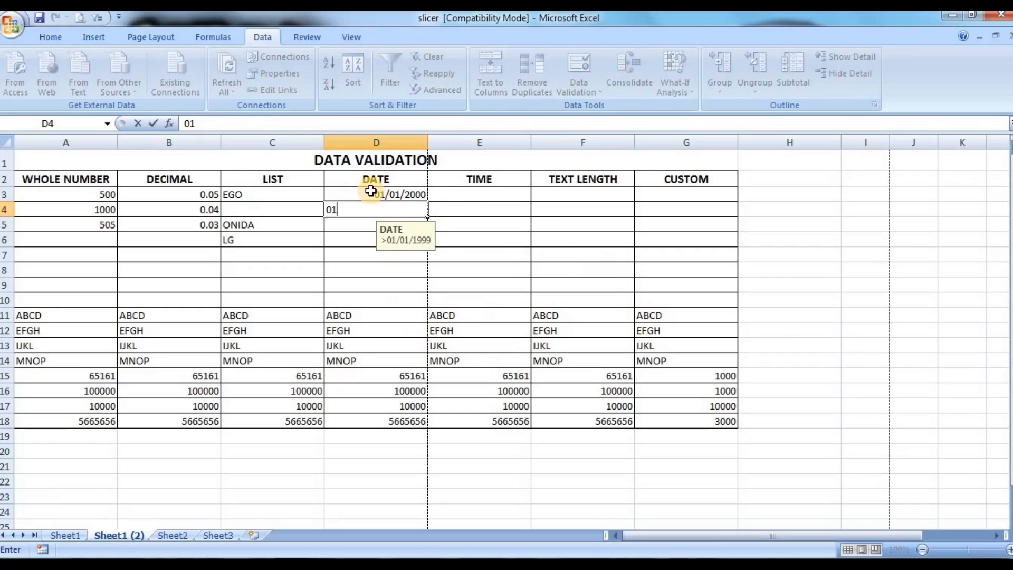
type("/01/200")
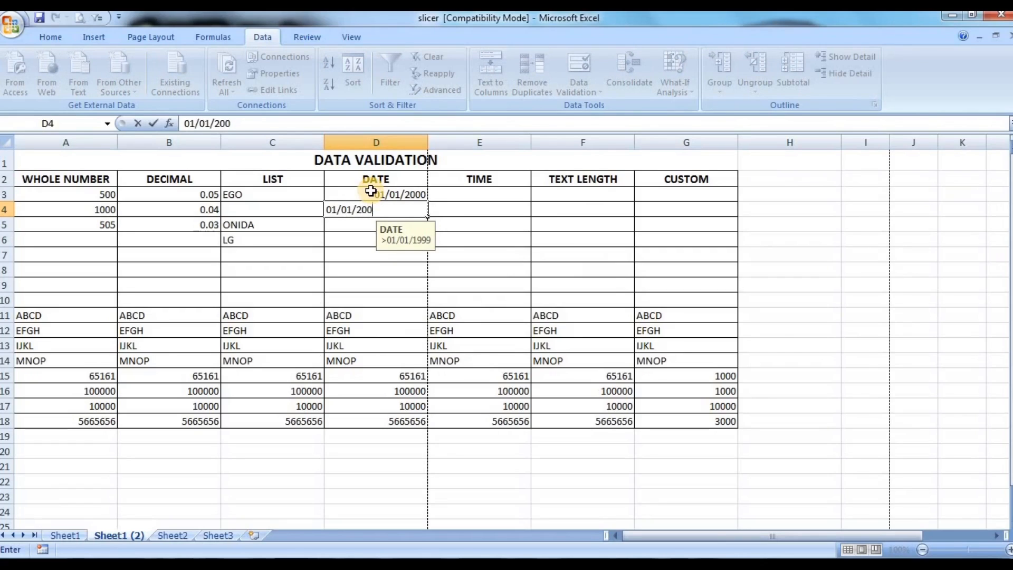
key("Return")
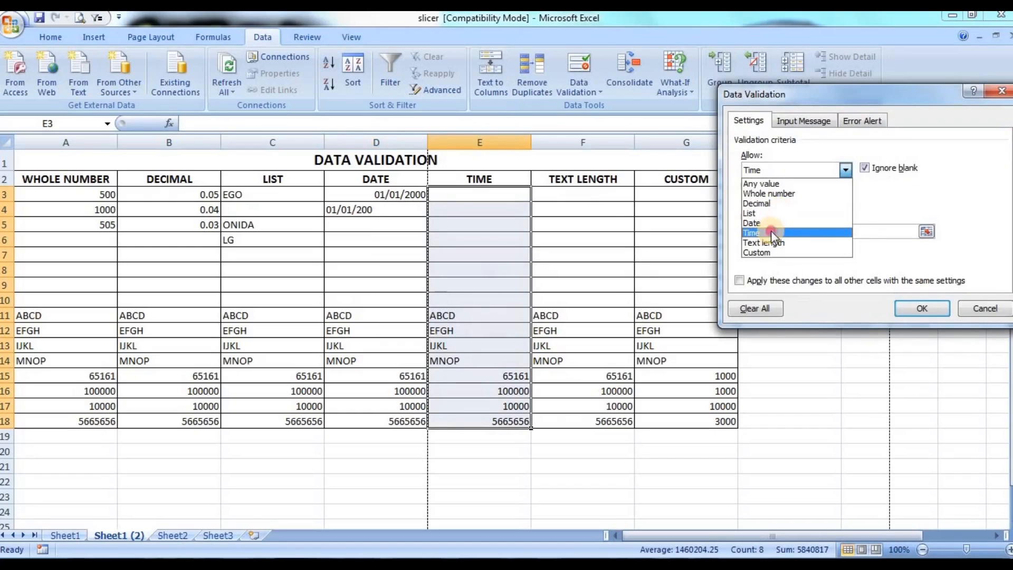
Step: Set the validation rule for cells E3:E18 in the TIME column to allow Time values with the between criterion
left_click(771, 233)
left_click(786, 200)
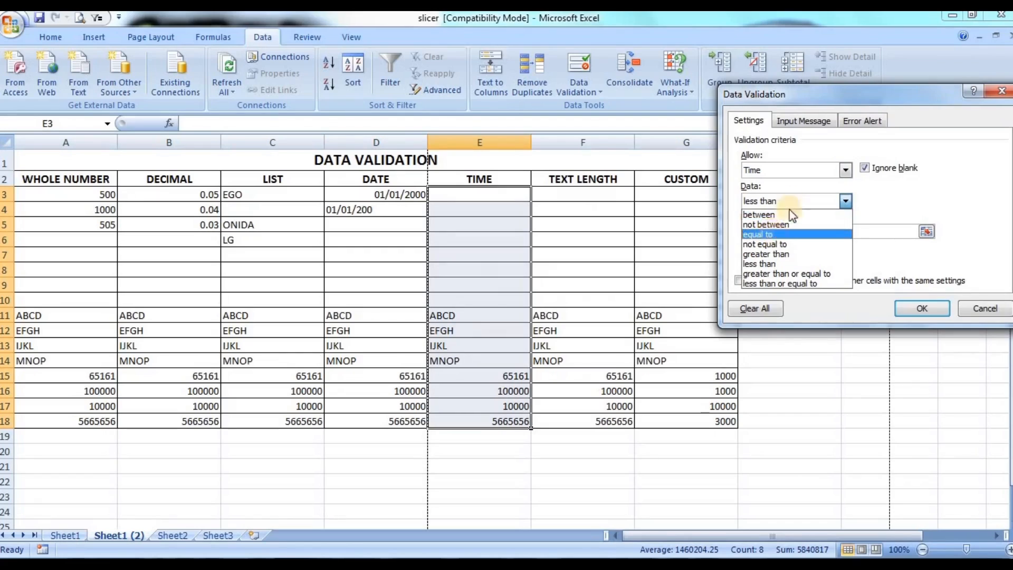
left_click(784, 215)
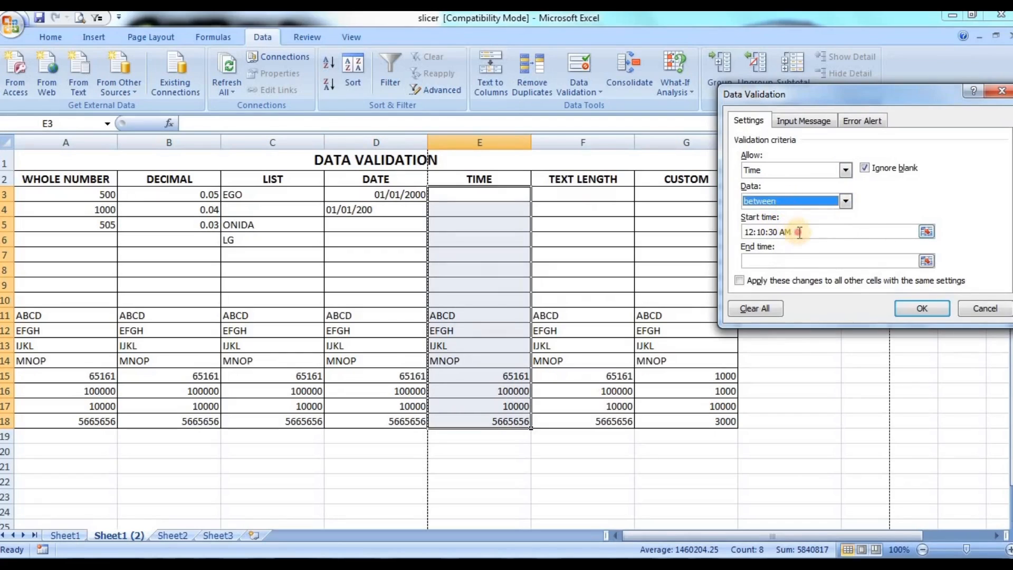
Step: Replace the start time of the TIME column's rule with 10:00:00 AM
left_click(800, 232)
key("BackSpace")
key("BackSpace")
key("BackSpace")
key("BackSpace")
key("BackSpace")
key("BackSpace")
key("BackSpace")
key("BackSpace")
key("BackSpace")
key("BackSpace")
key("BackSpace")
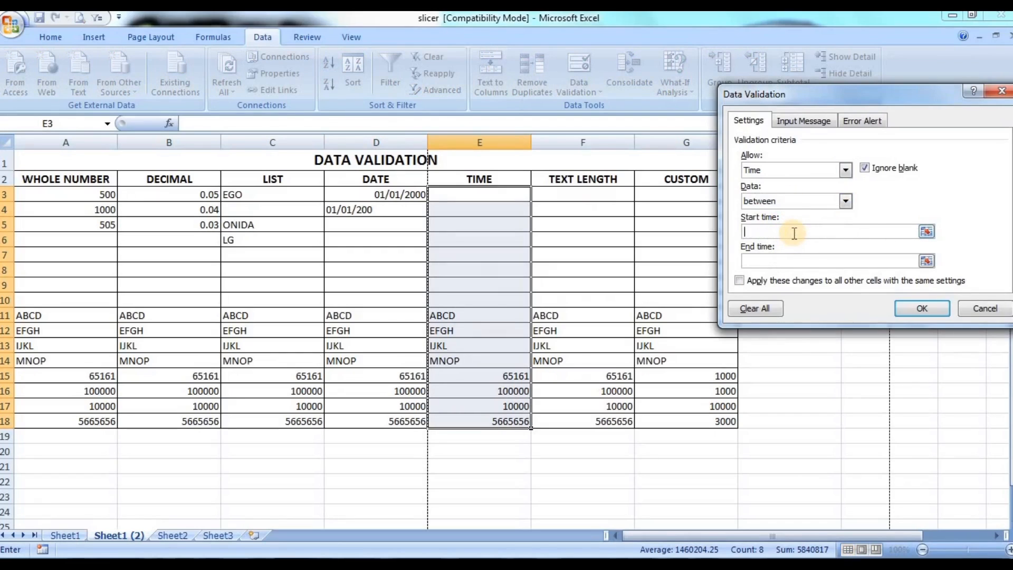
type("10")
key("BackSpace")
type(":")
key("BackSpace")
type("0:00:00 AM")
Step: Set the end time to 05:00:00 PM and apply the time validation rule
left_click(798, 261)
type("05")
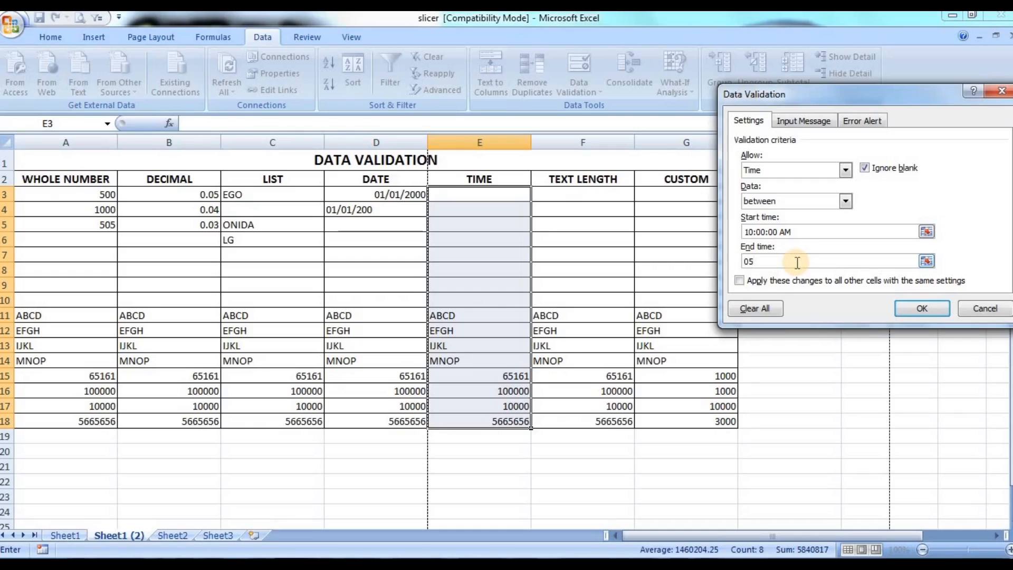
type(":00:00 PM")
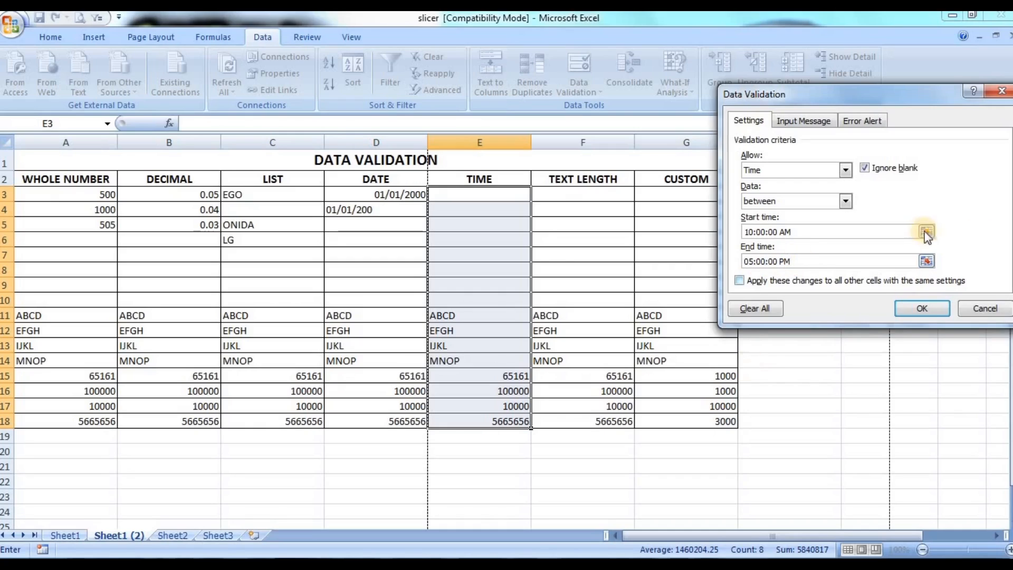
left_click(924, 309)
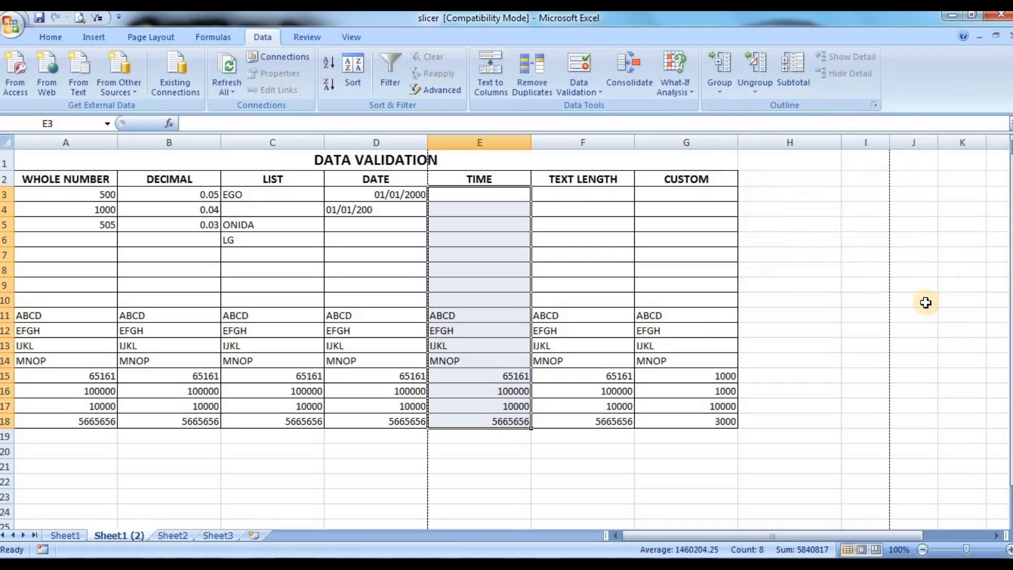
Step: Enter the time 10:00:00 in cell E3 of the TIME column and check the stored entry
left_click(462, 193)
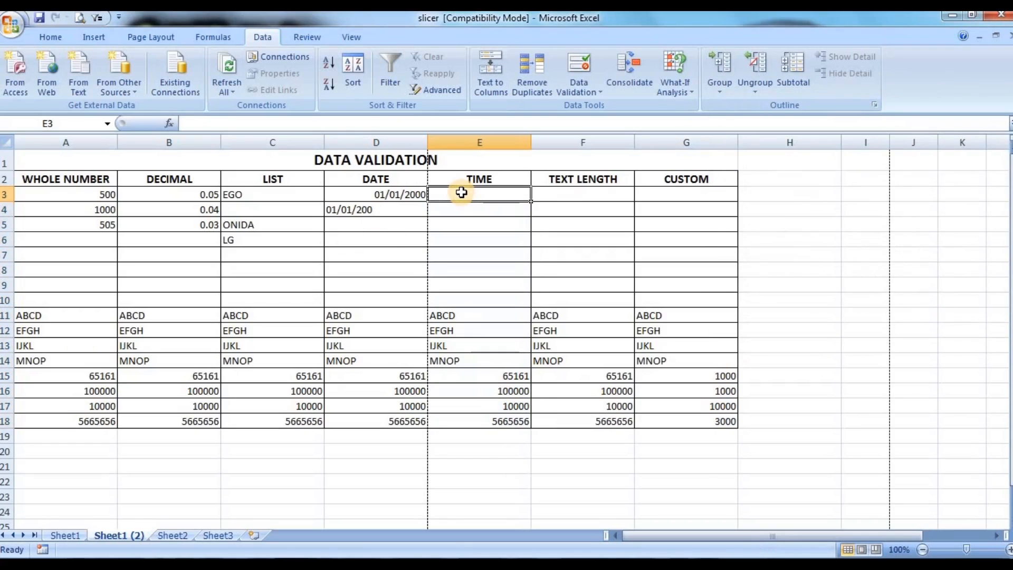
type("10:00:00")
key("Return")
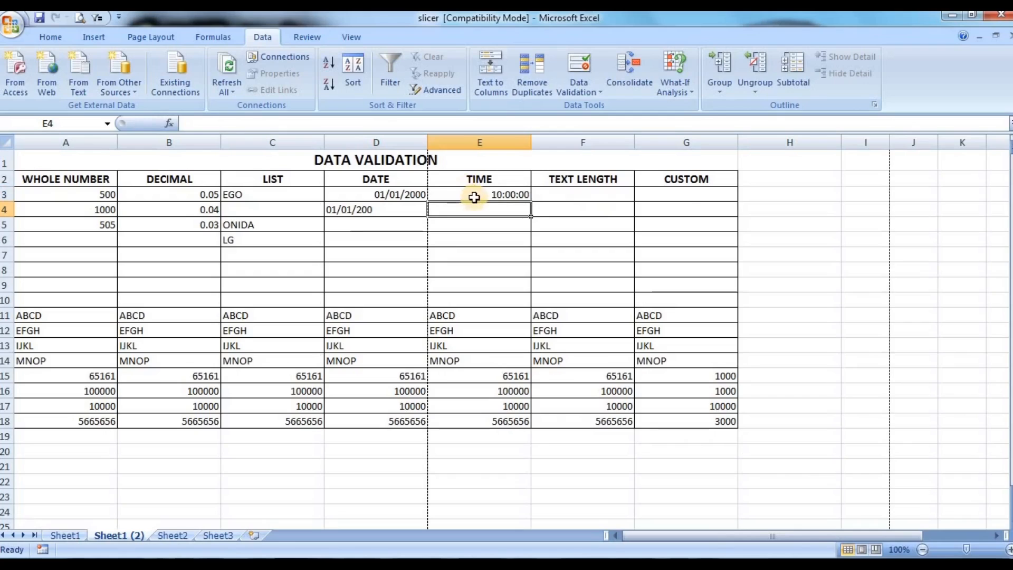
left_click(474, 195)
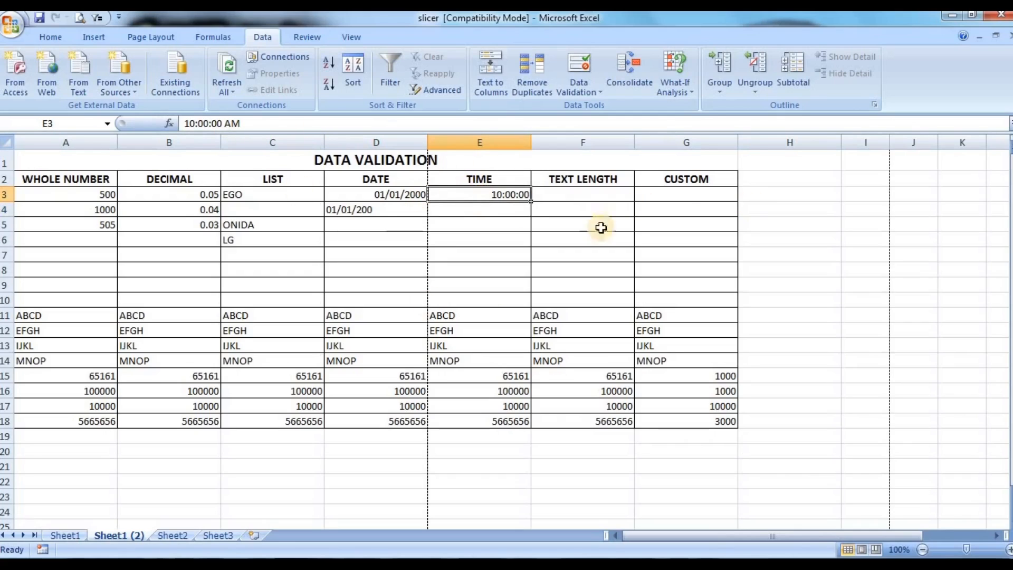
Step: Enter the time 11:00:00 in cell E4 of the TIME column
left_click(479, 209)
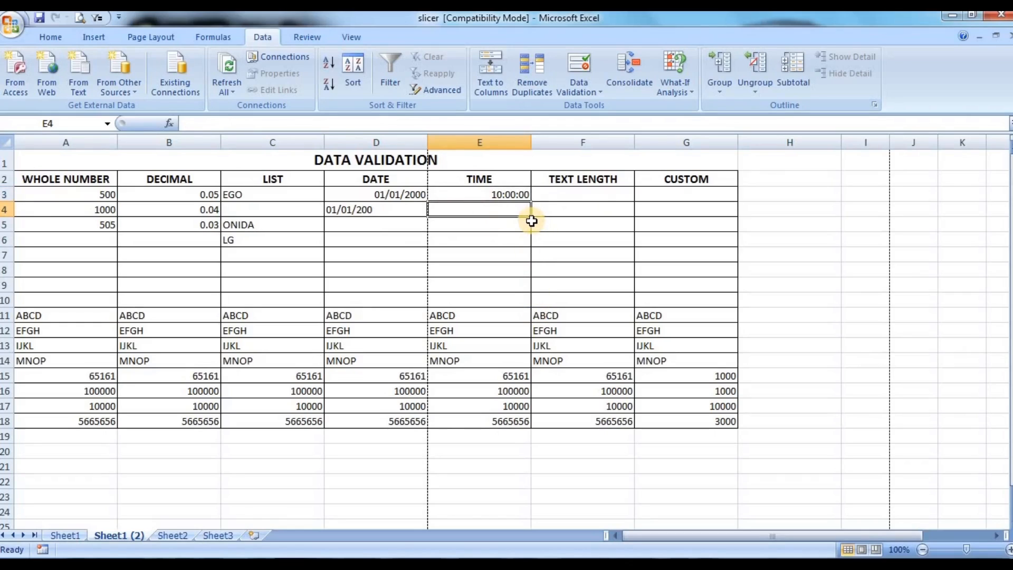
type("11")
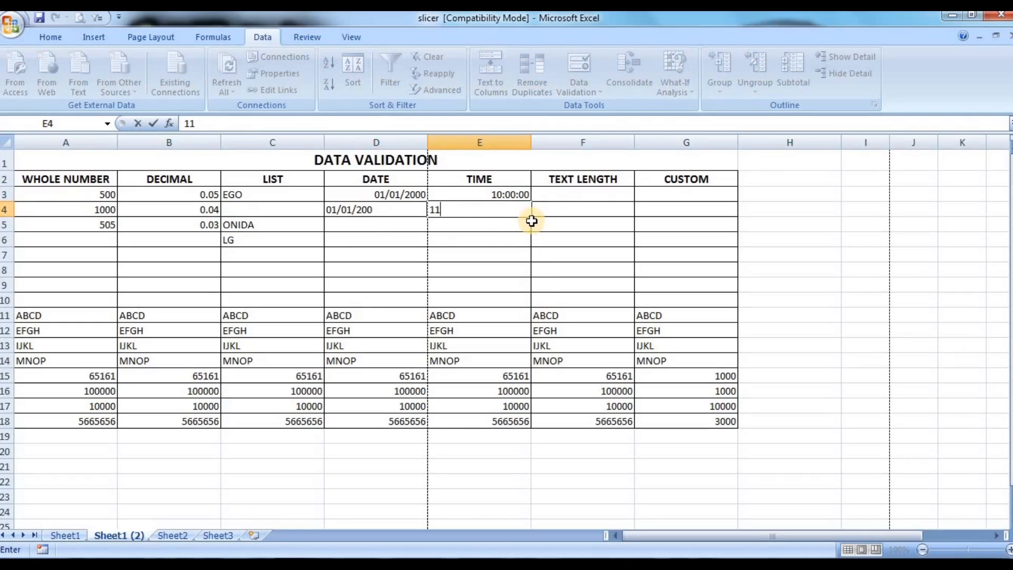
type(":00:00")
key("Return")
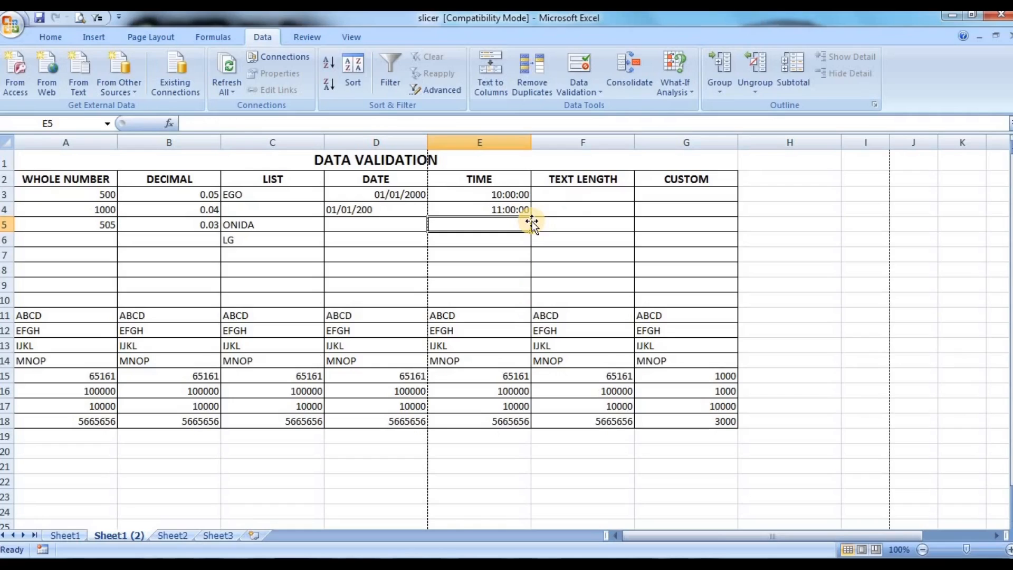
Step: Try to enter the out-of-range time 06:00:00 in cell E5 and cancel the entry
type("06:00")
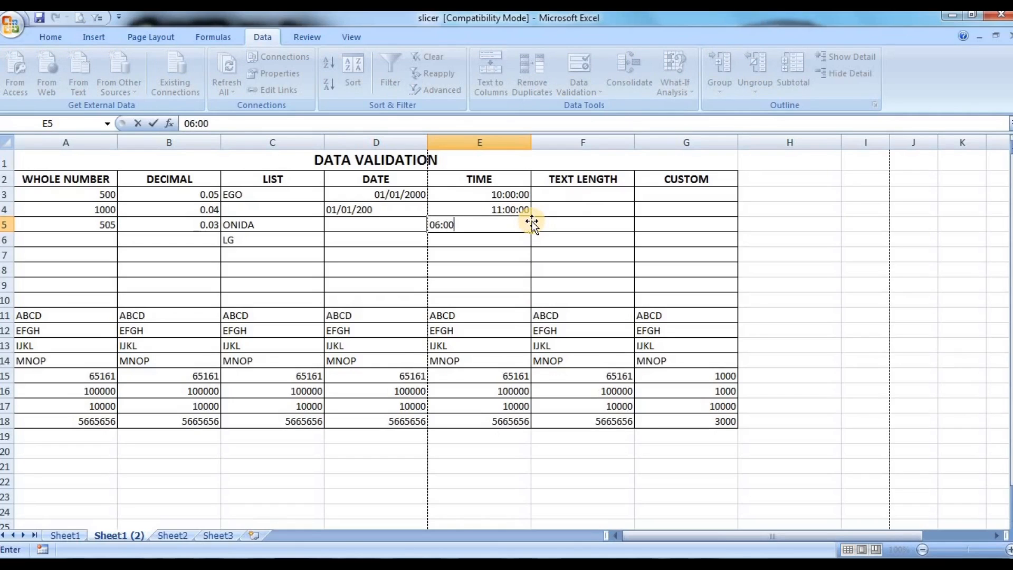
type(":00")
key("Return")
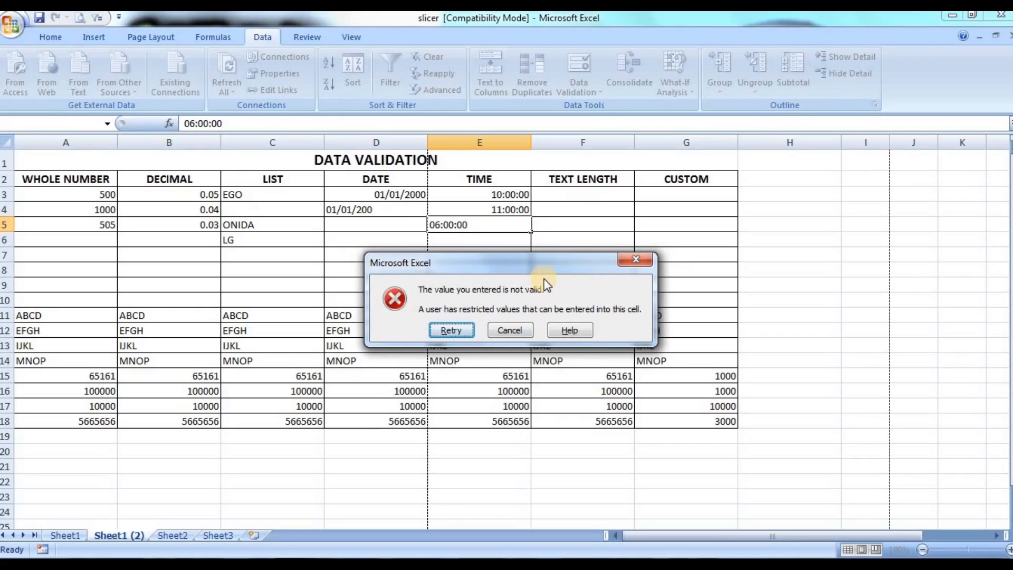
left_click(507, 331)
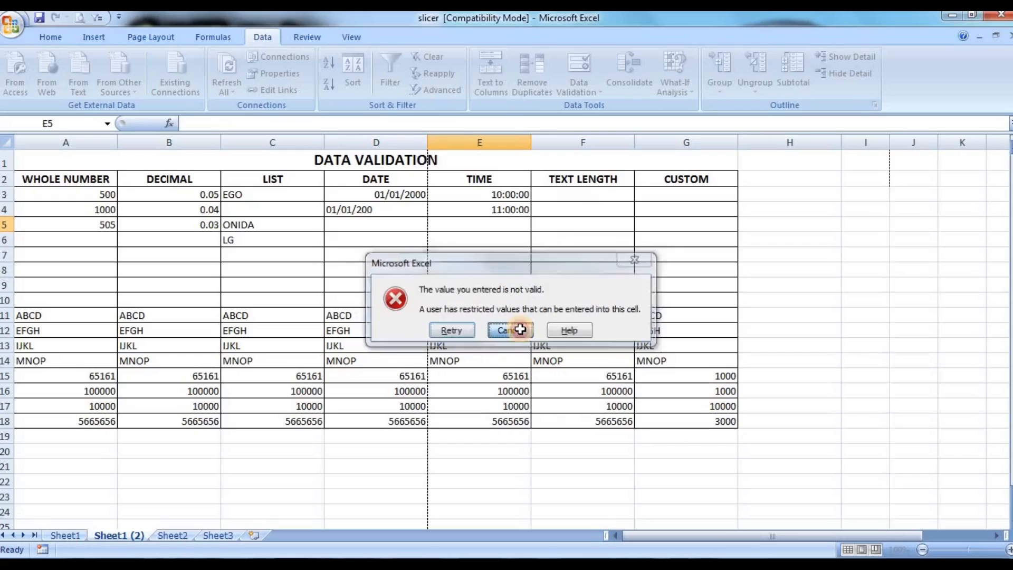
Step: Apply a Text length validation rule to cells F3:F18 with the not between criterion, minimum 6 and maximum 8
left_click(573, 205)
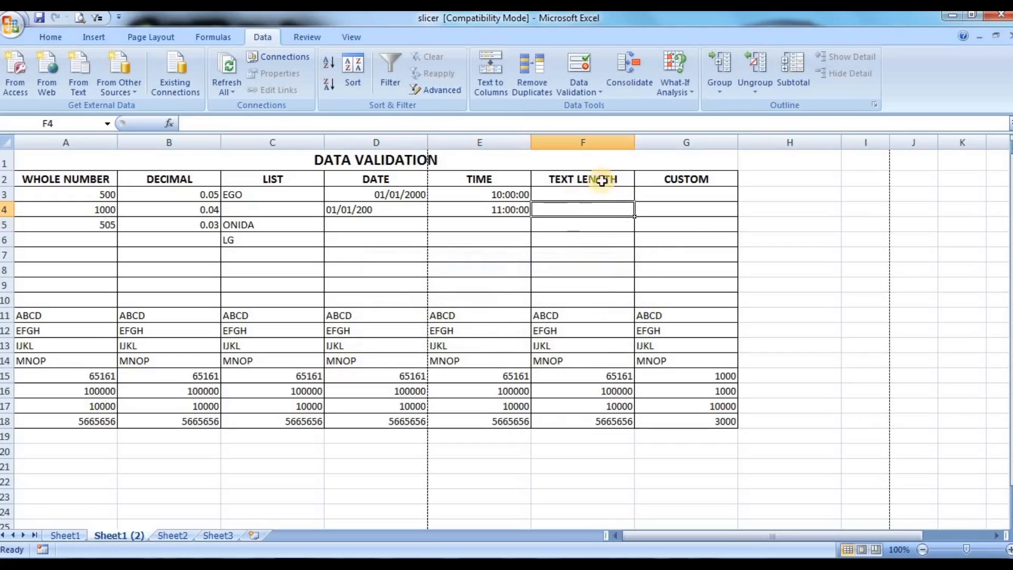
left_click(581, 193)
left_click_drag(581, 193, 584, 418)
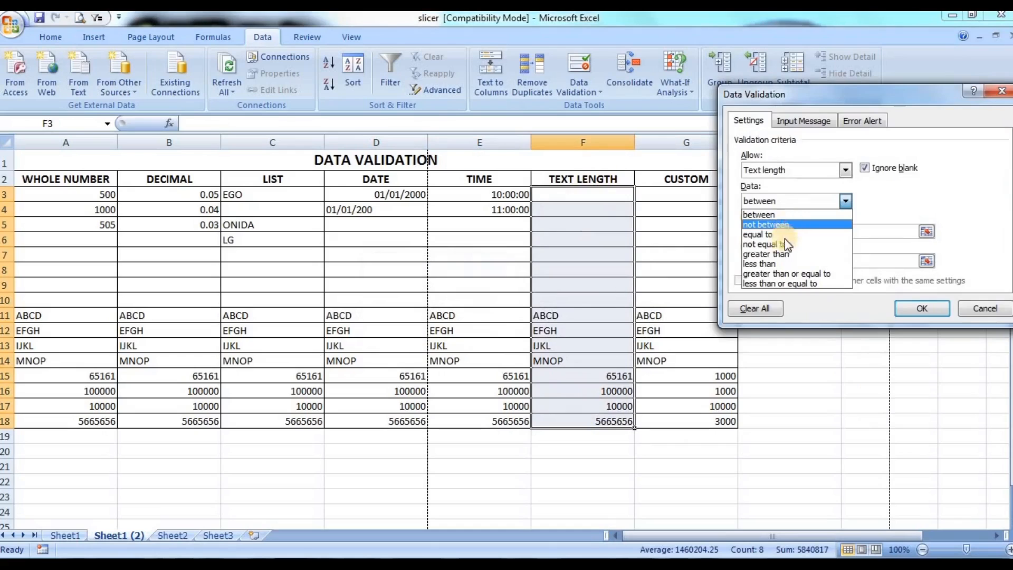
left_click(790, 225)
left_click(808, 231)
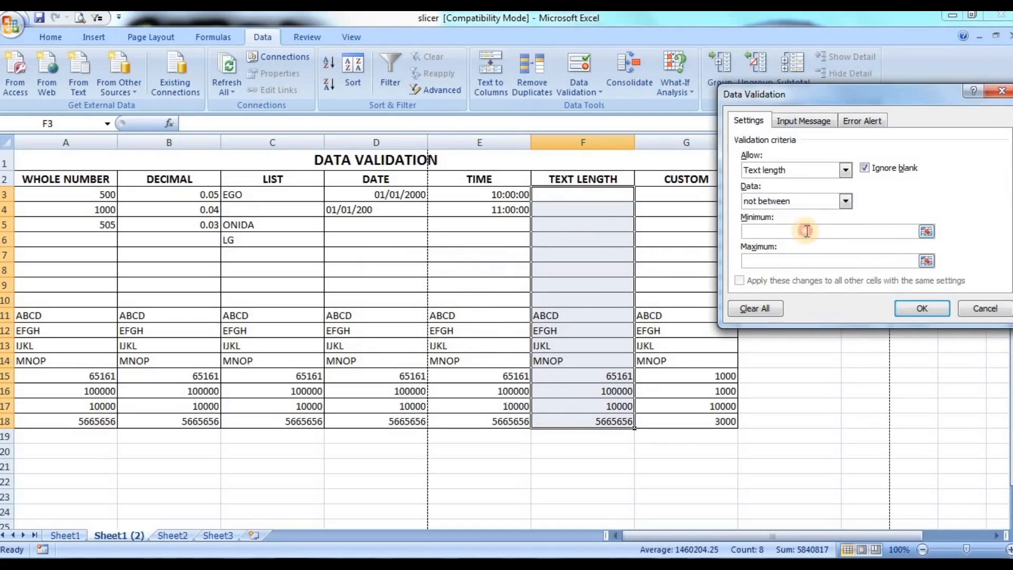
type("6")
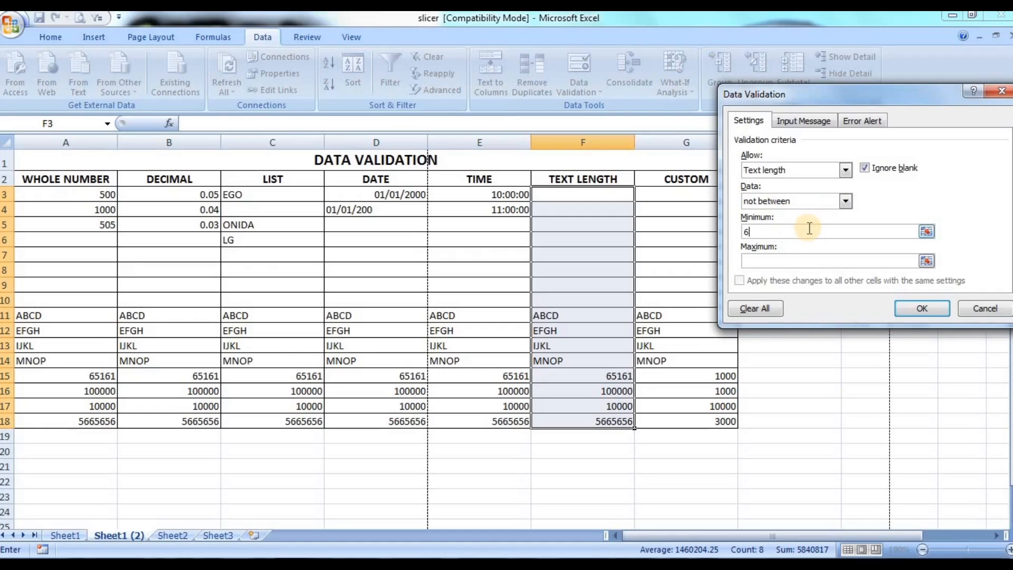
left_click(828, 261)
type("8")
left_click(923, 314)
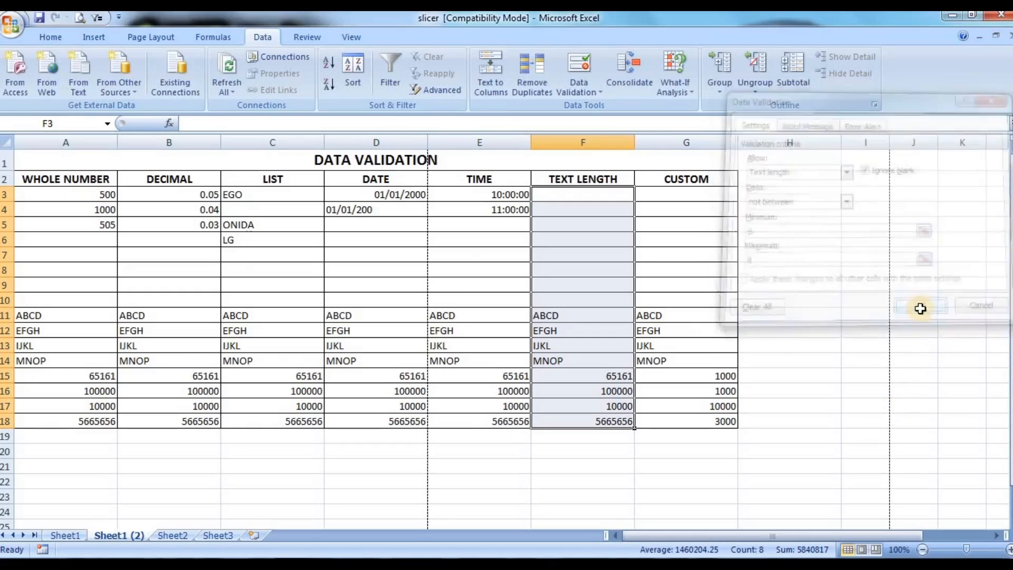
Step: Enter the text ABCD in cell F3 of the TEXT LENGTH column
left_click(569, 193)
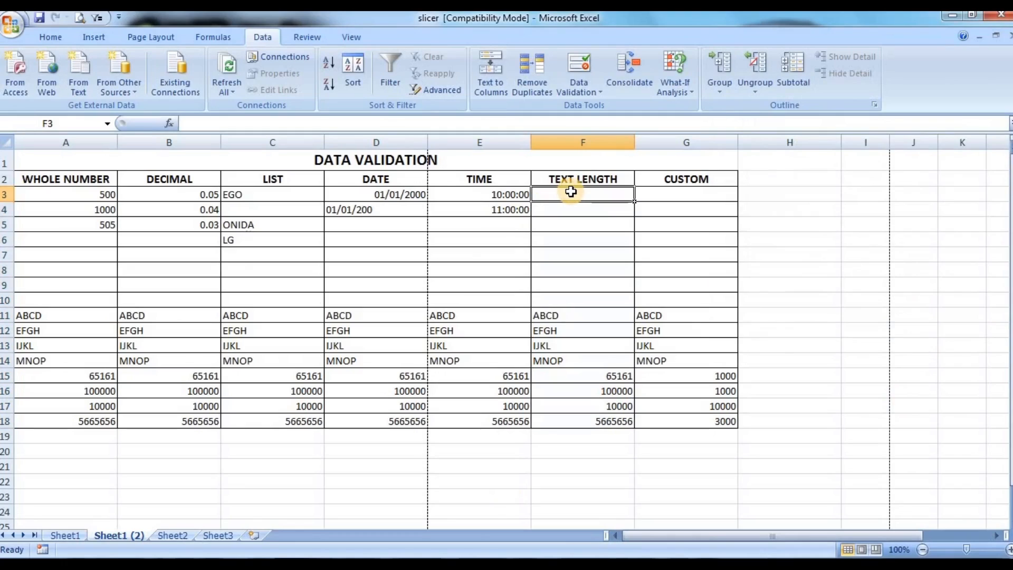
type("ABCD")
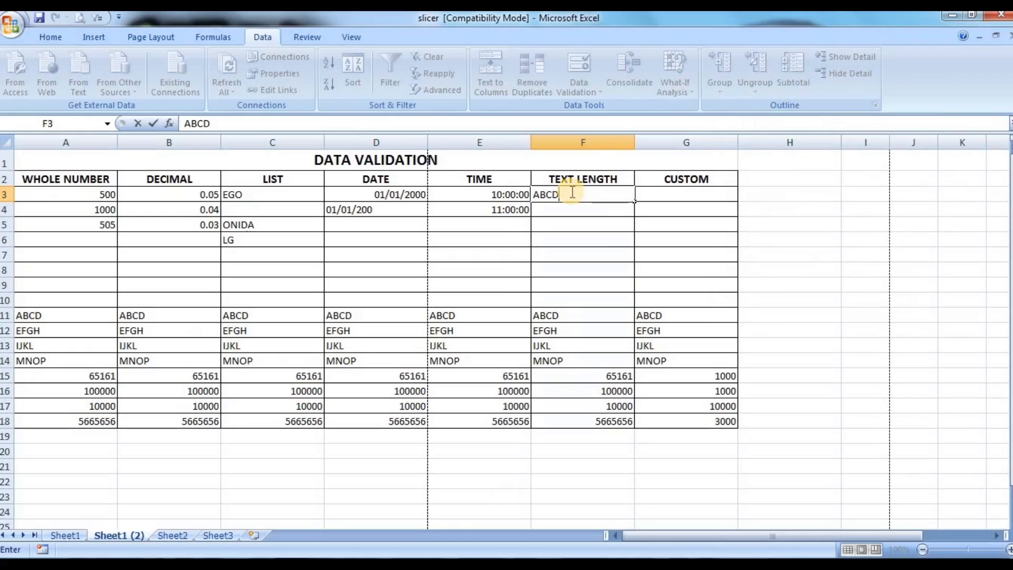
key("Return")
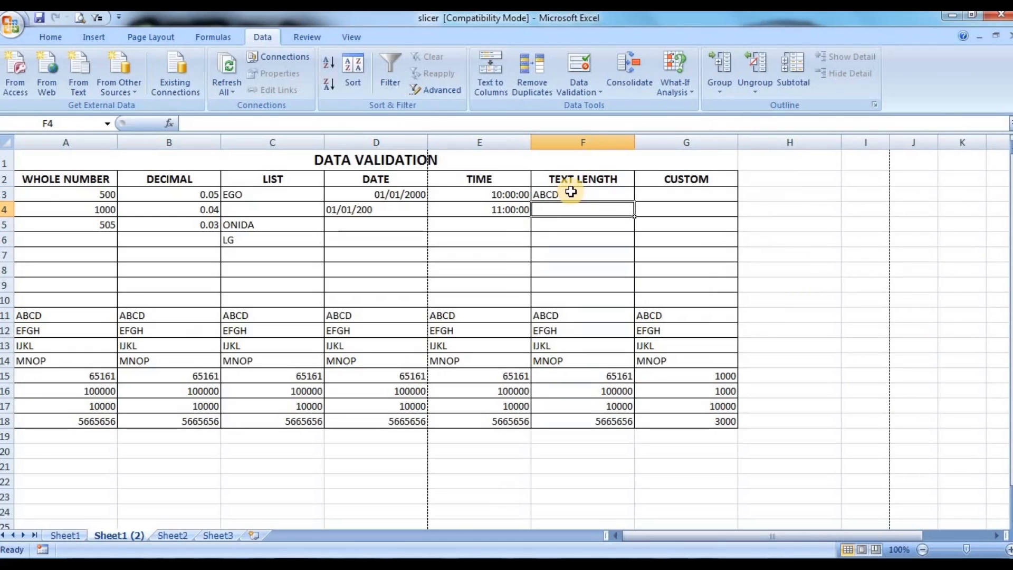
Step: Try to enter the six-character text ABCDEF in cell F4 and dismiss the entry
type("ABCDEF")
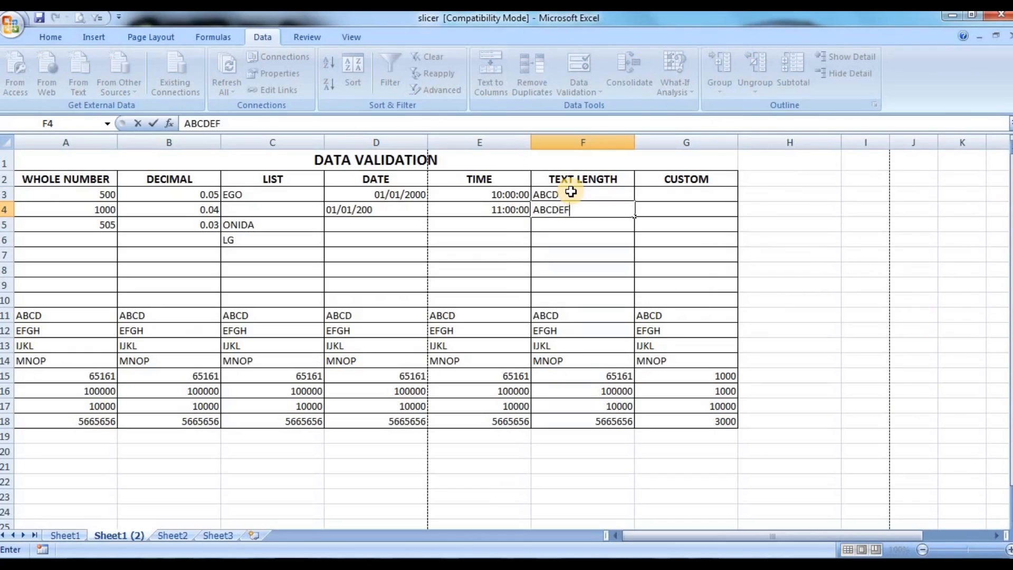
key("Return")
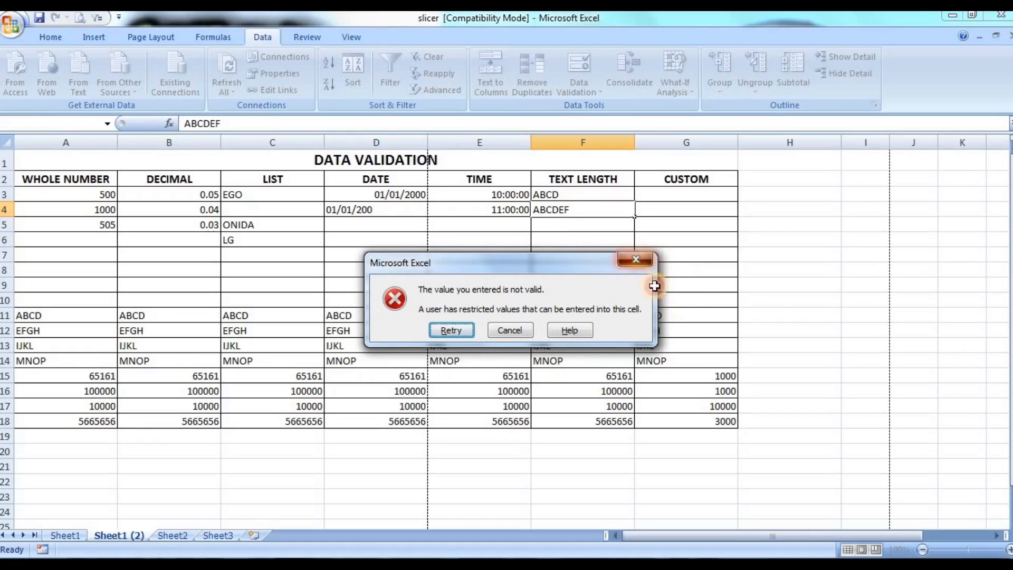
left_click(641, 257)
Step: Set the validation rule for cells G3:G18 in the CUSTOM column to allow Custom criteria
left_click(686, 193)
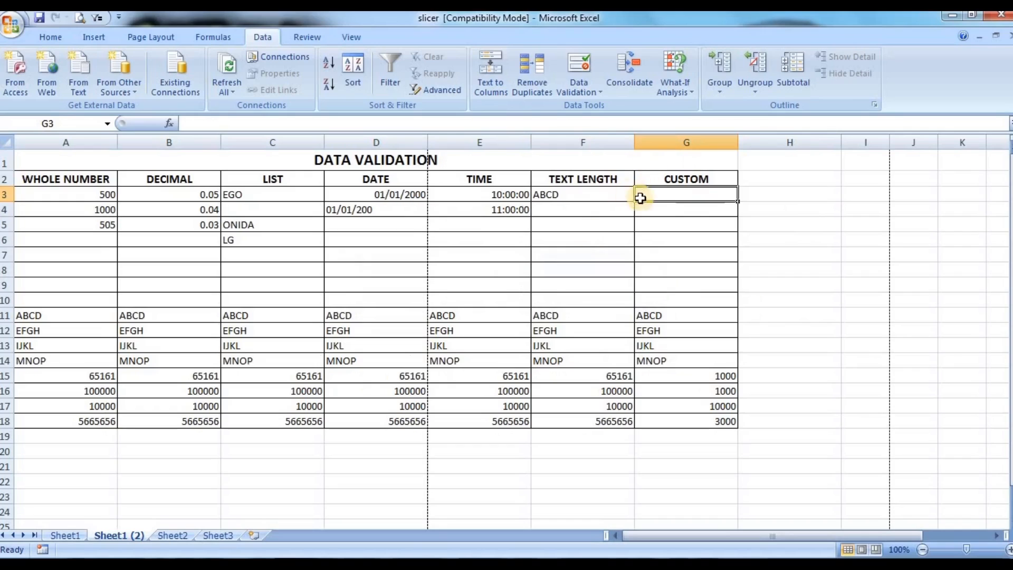
left_click_drag(656, 194, 655, 421)
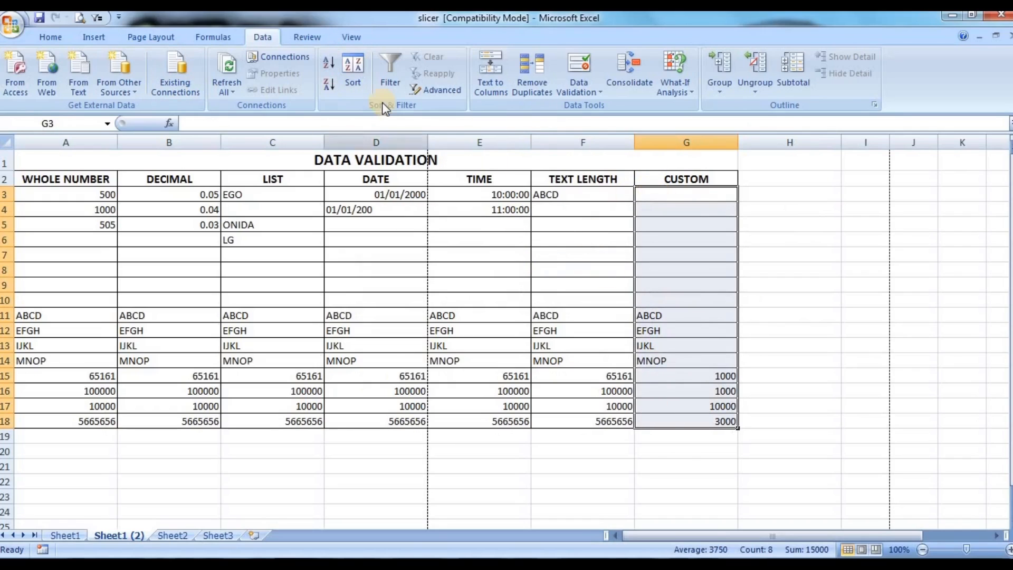
left_click(587, 94)
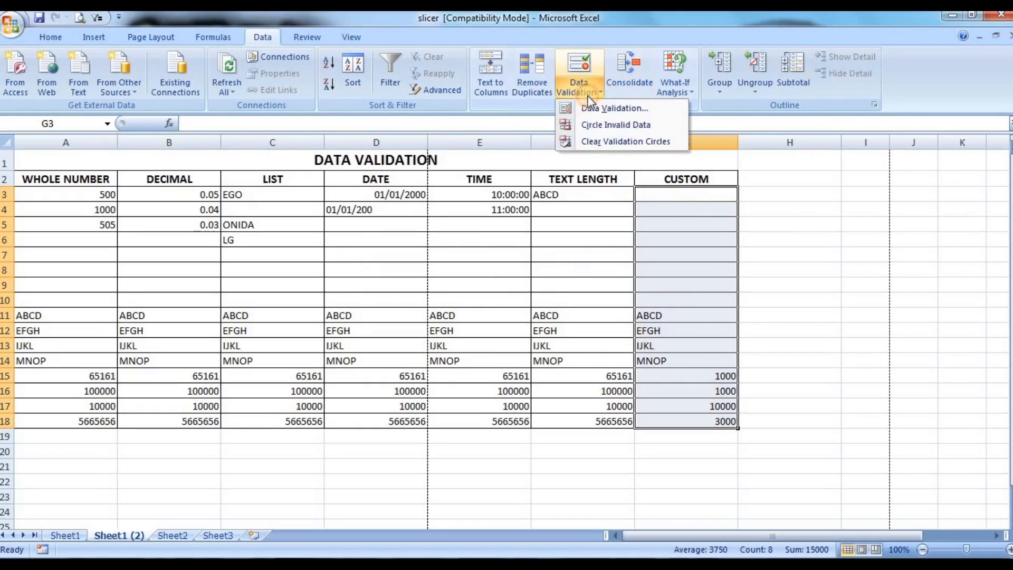
left_click(593, 105)
left_click(801, 169)
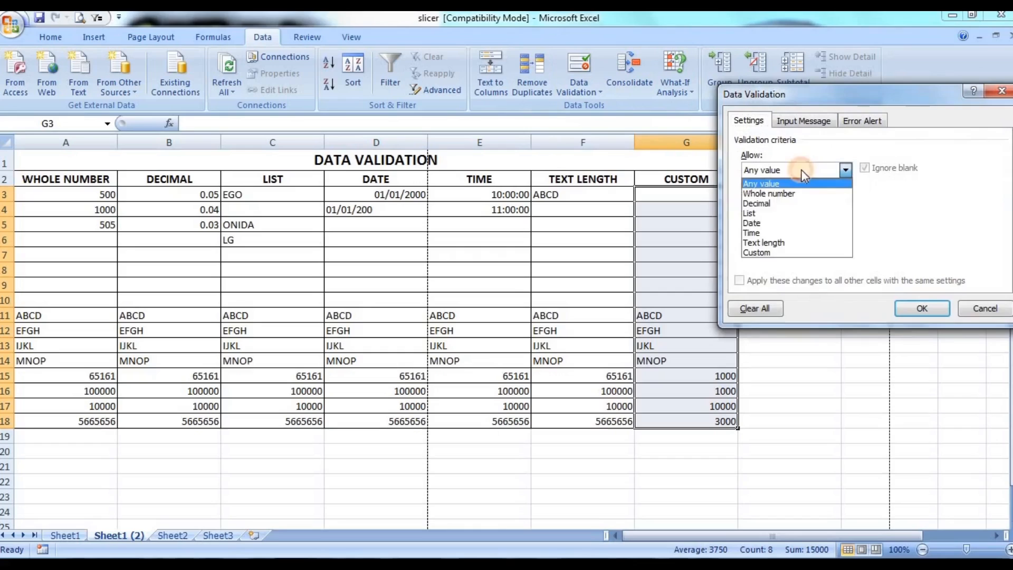
left_click(768, 252)
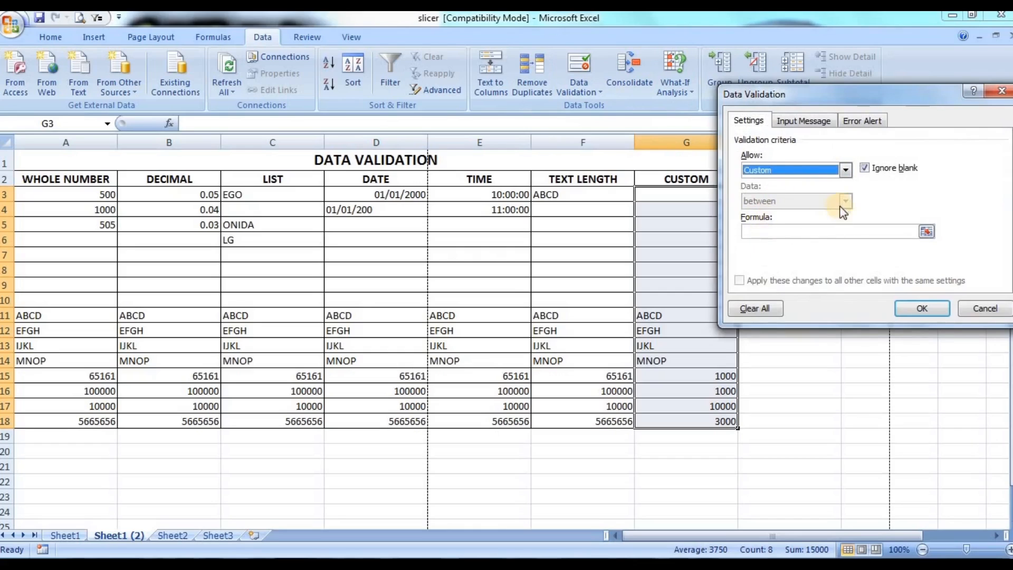
Step: Enter =SUM($G$3$:$G$18)<5000 as the CUSTOM column's validation formula and apply the rule
left_click(796, 230)
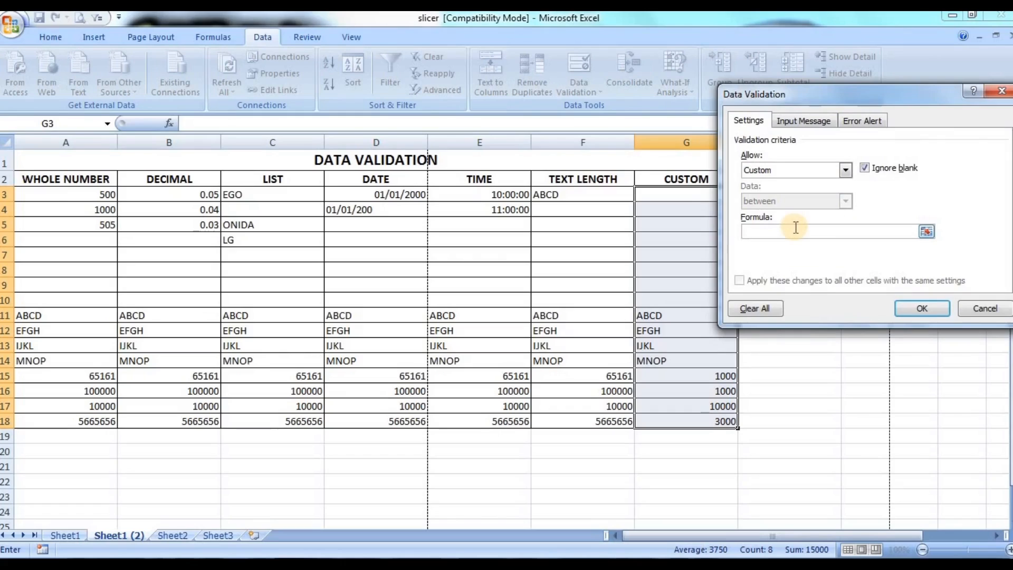
type("=SUM")
type("($G3")
key("BackSpace")
type("$3$")
type(":g")
key("BackSpace")
type("$G$18")
type(")<5000")
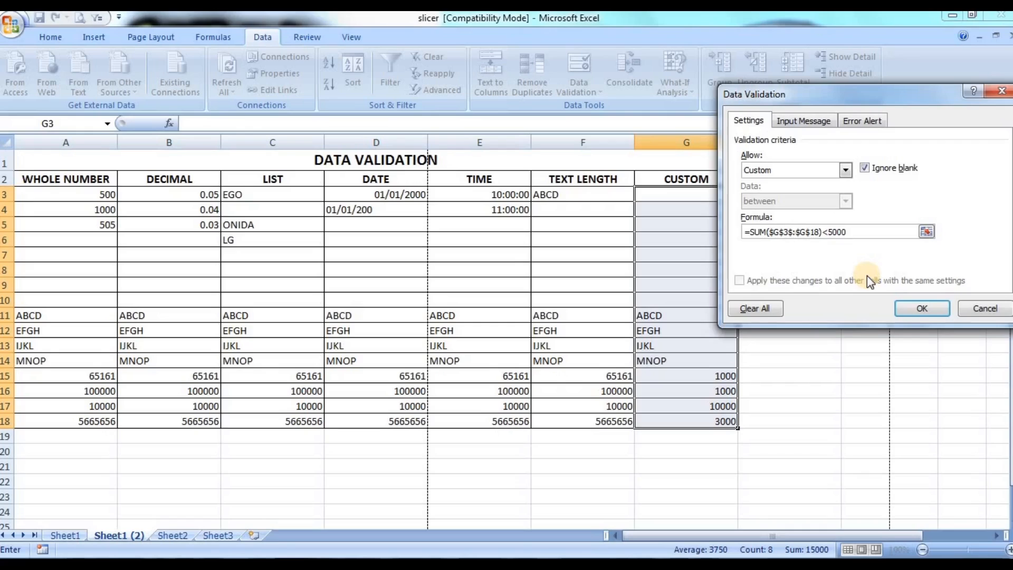
key("Return")
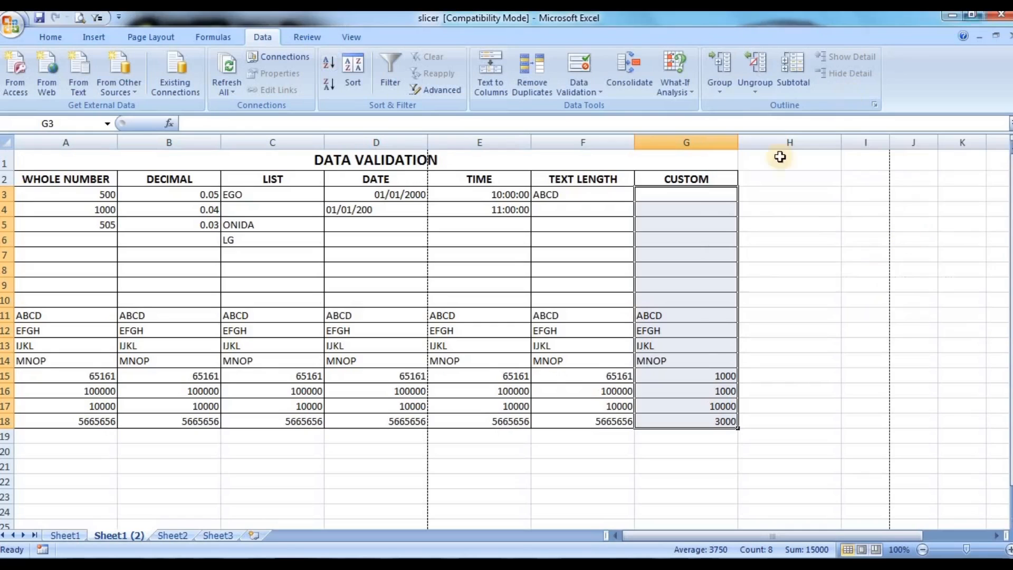
Step: Fill cells G3:G6 of the CUSTOM column with 1500, 5000, 2000 and 5000 to test the rule
left_click(693, 194)
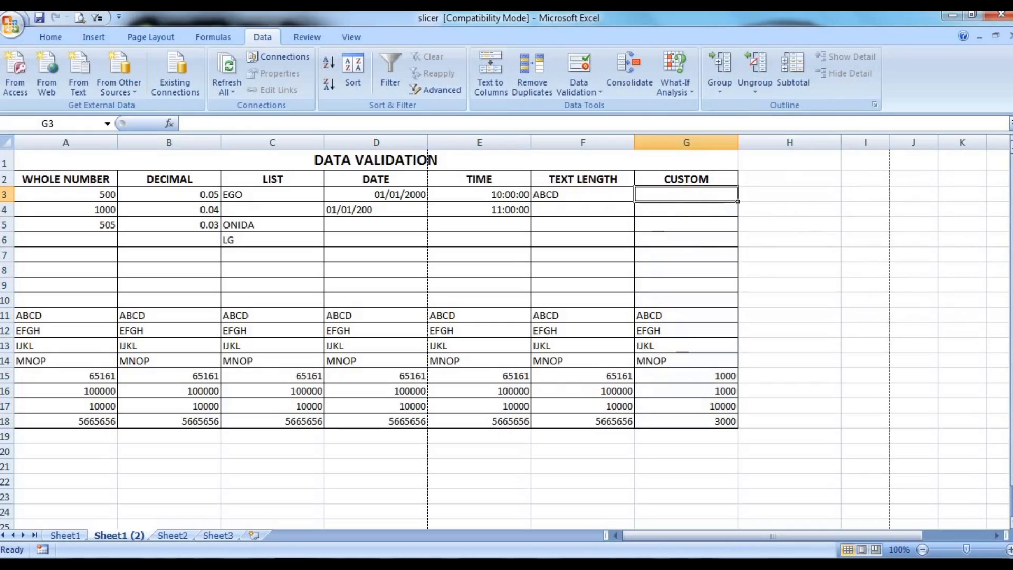
type("1500")
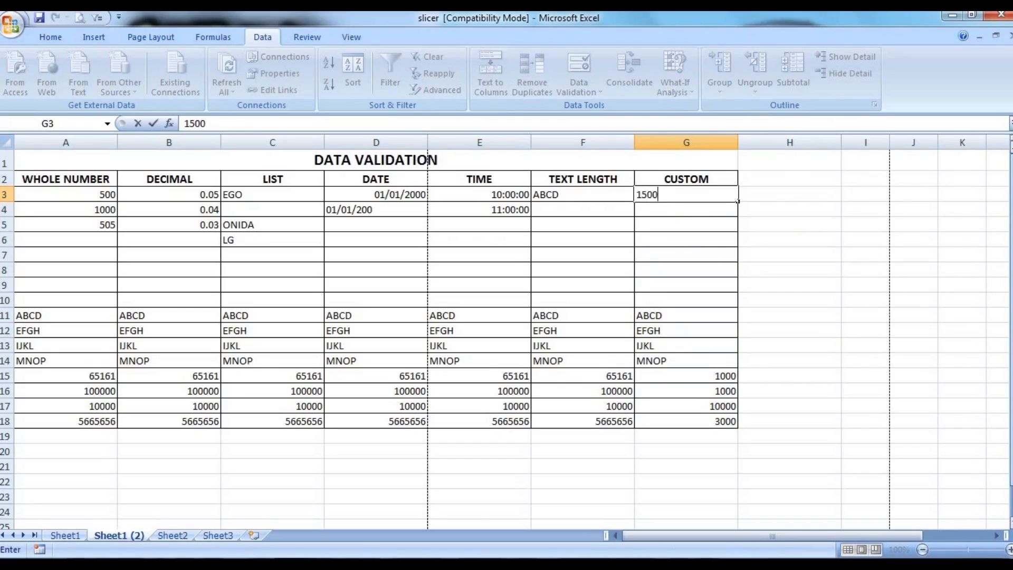
key("Return")
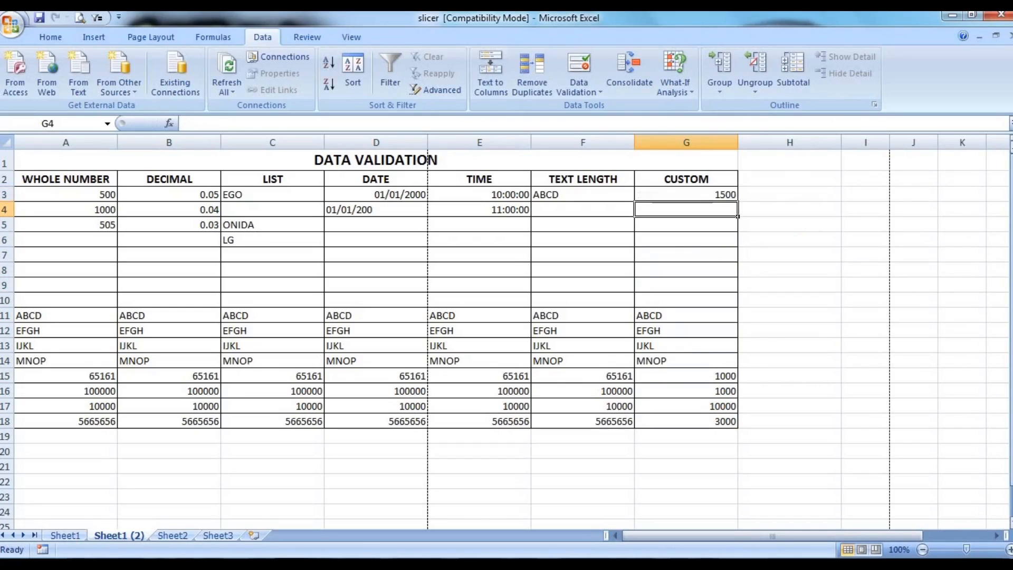
type("5000")
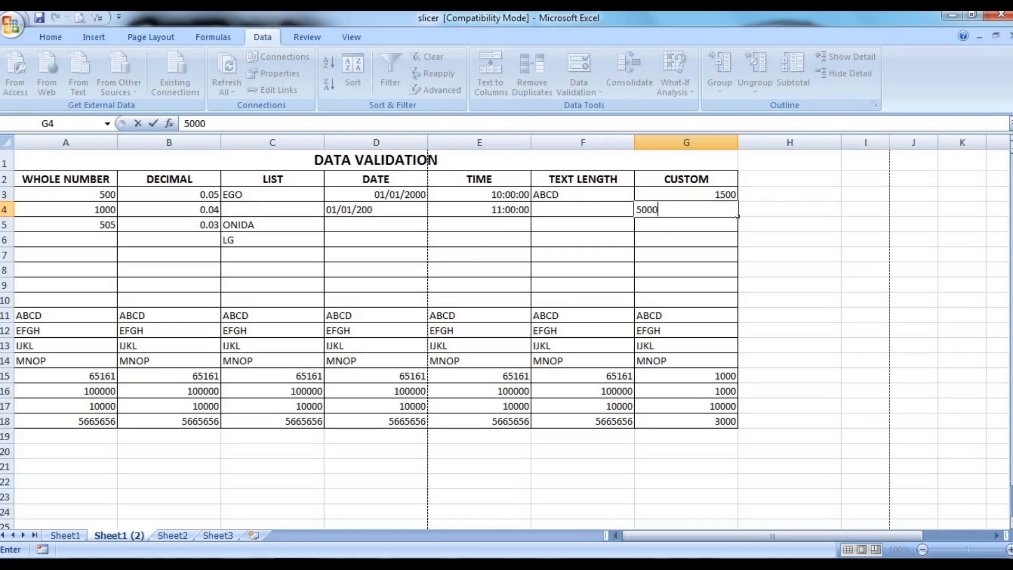
key("Return")
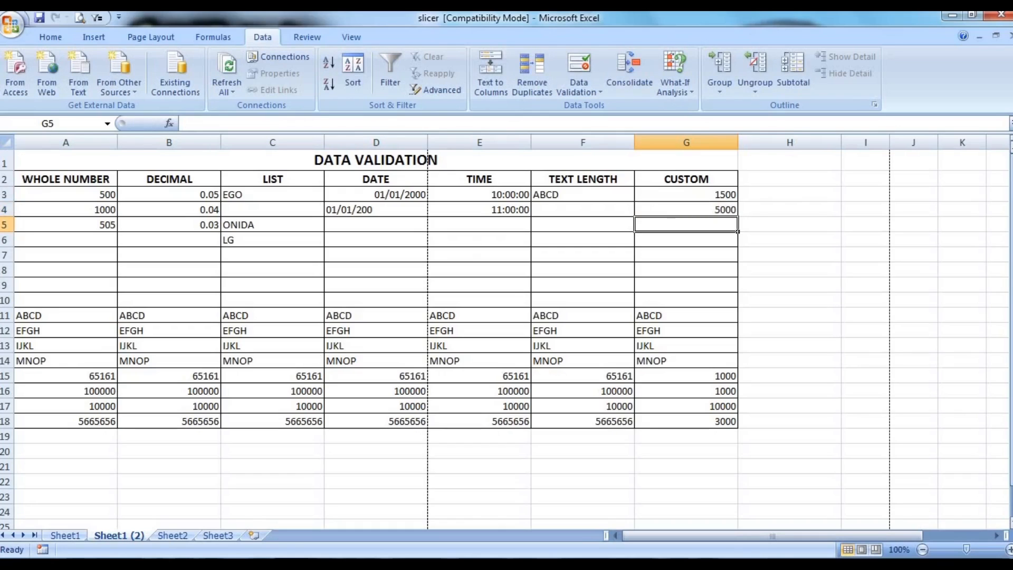
type("2000")
key("Return")
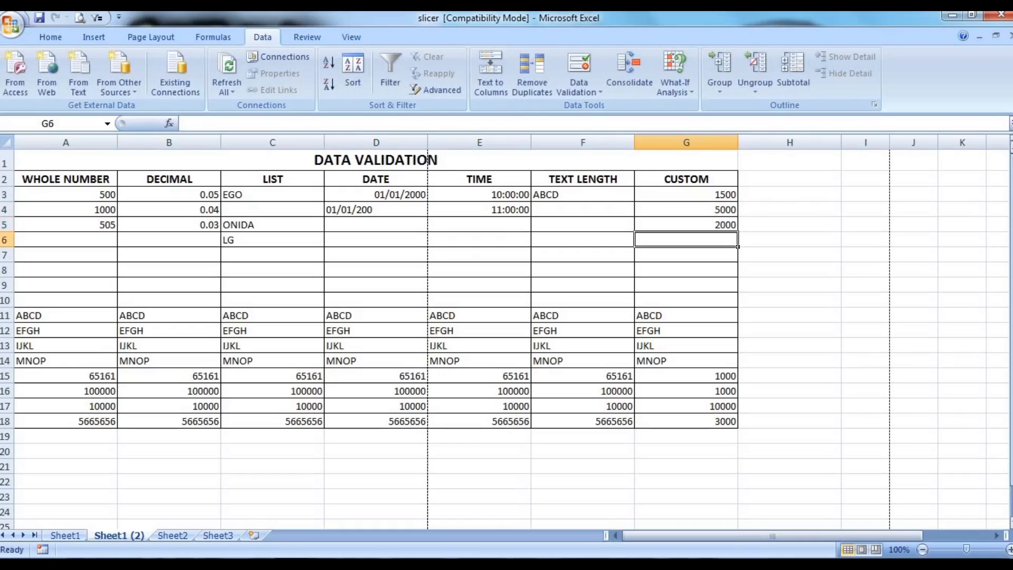
type("5000")
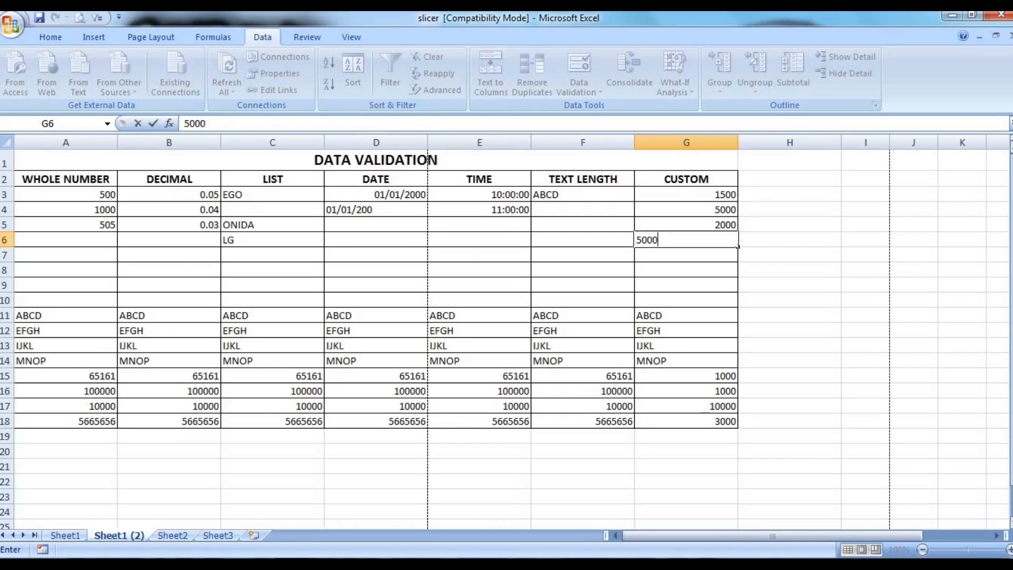
key("Return")
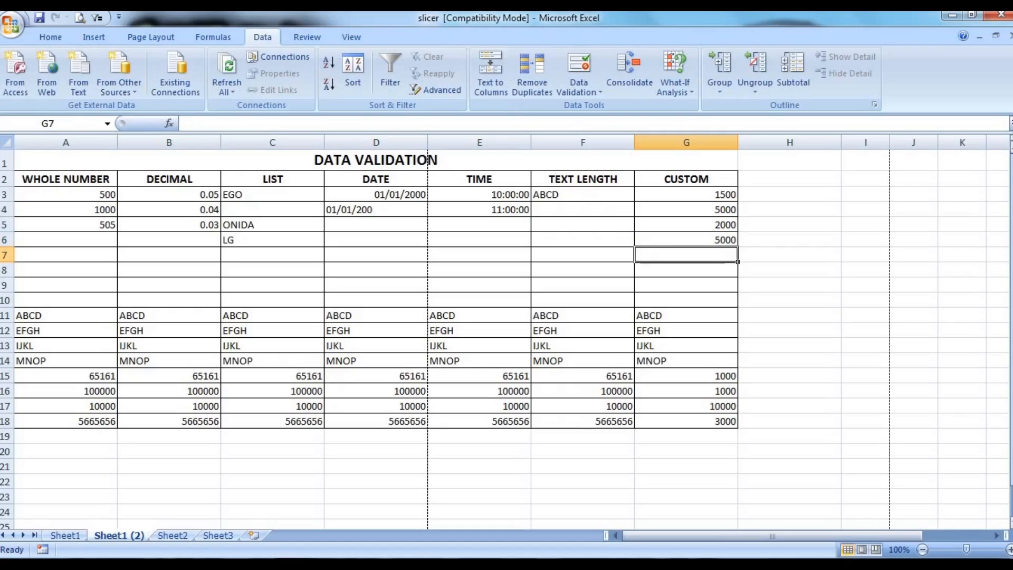
Step: Try to enter 50000 in cell G7 of the CUSTOM column and dismiss the entry
type("500")
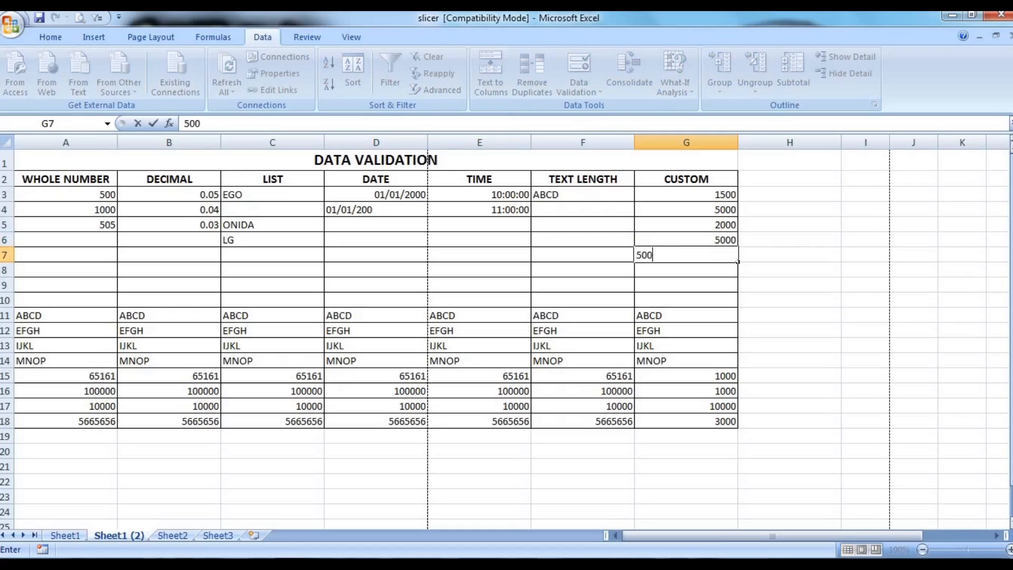
type("00")
key("Return")
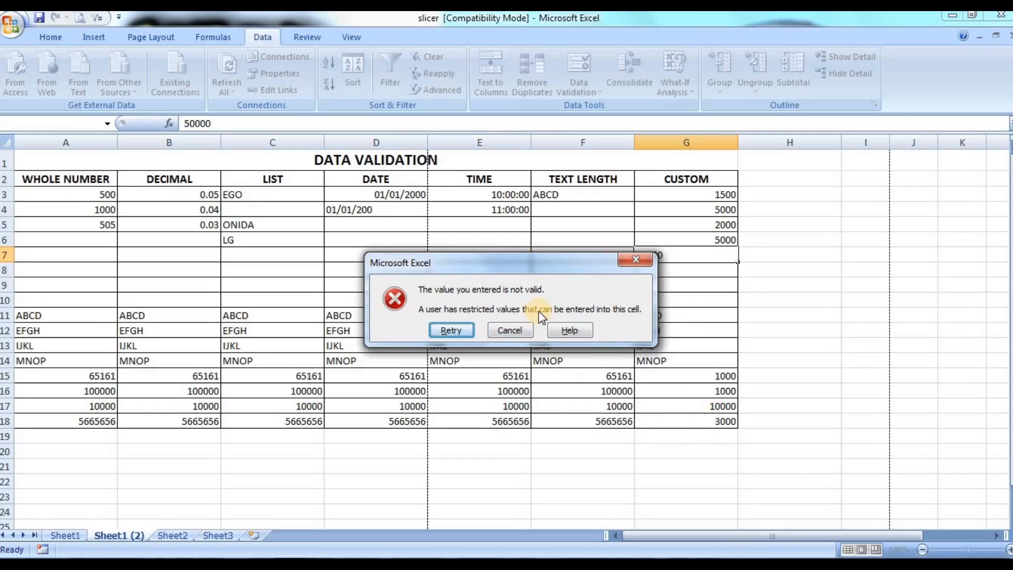
left_click(514, 332)
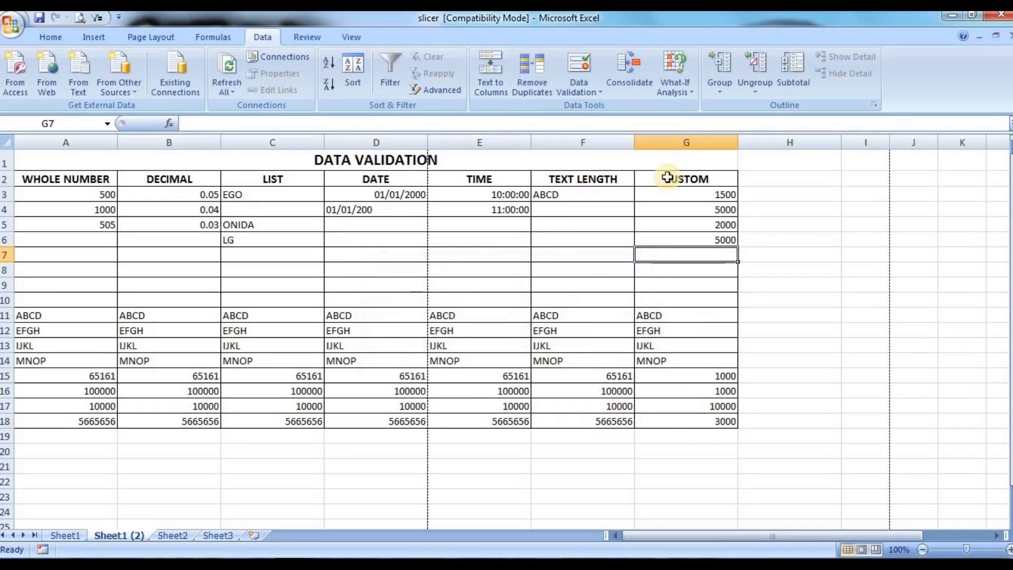
Step: Circle the invalid data across all seven validated columns in A3:G18 and deselect the range
left_click(509, 195)
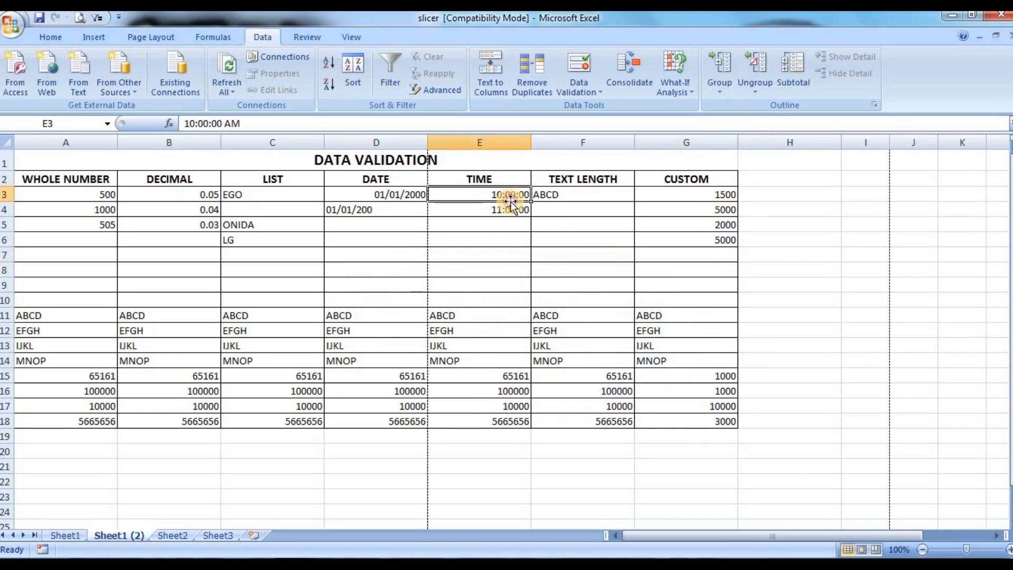
left_click(597, 90)
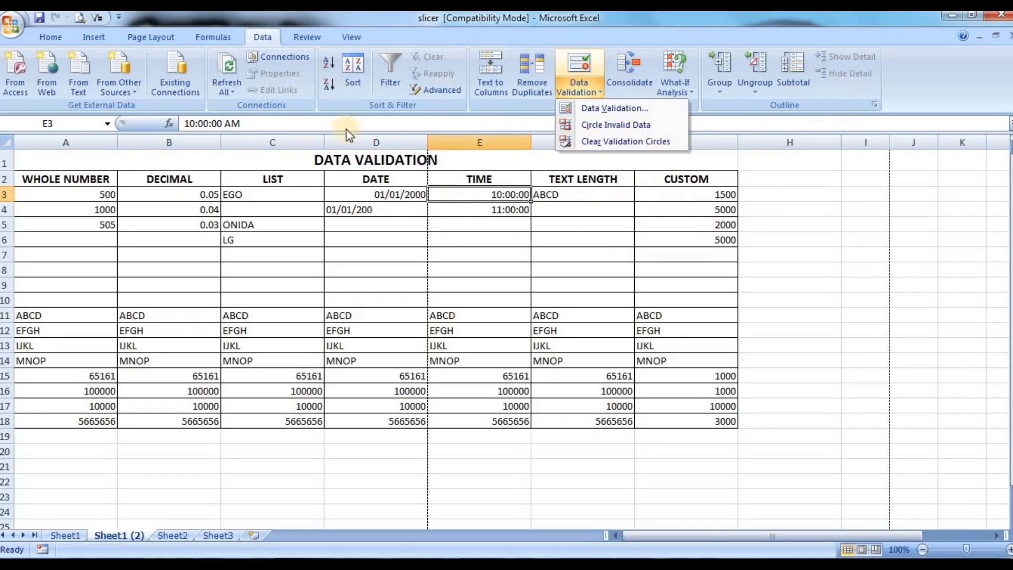
left_click(45, 191)
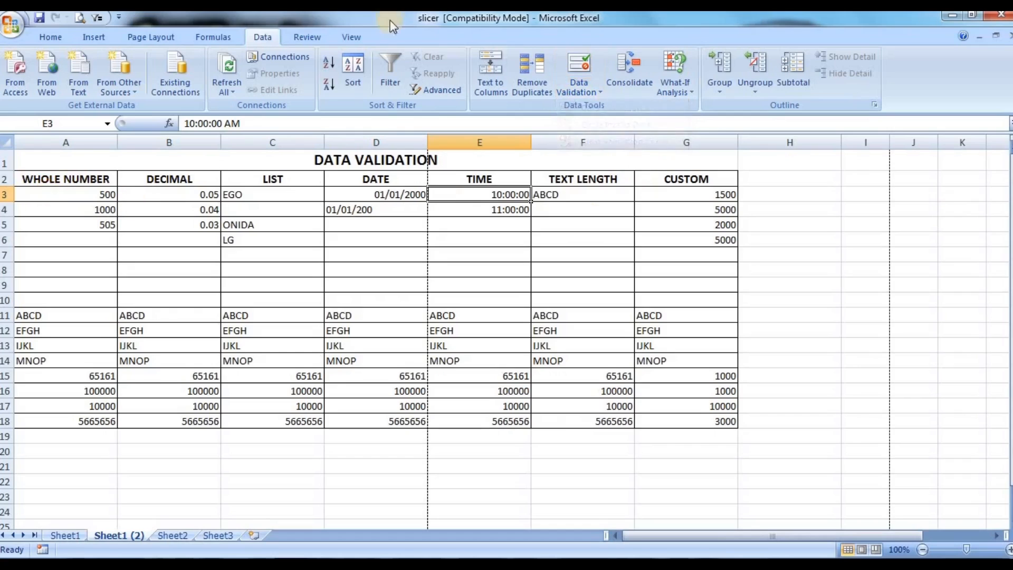
left_click_drag(38, 193, 695, 423)
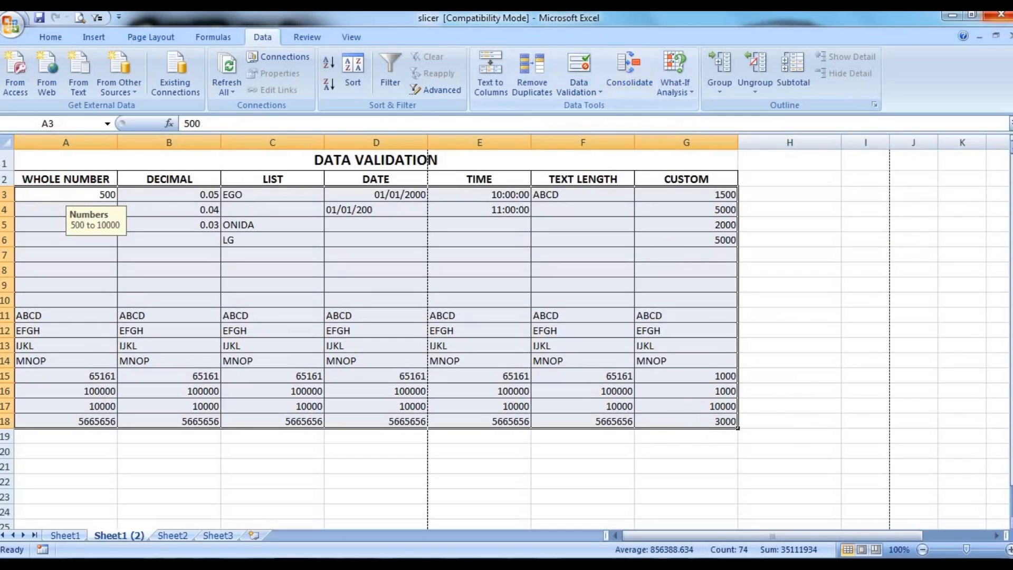
left_click(595, 96)
left_click(607, 122)
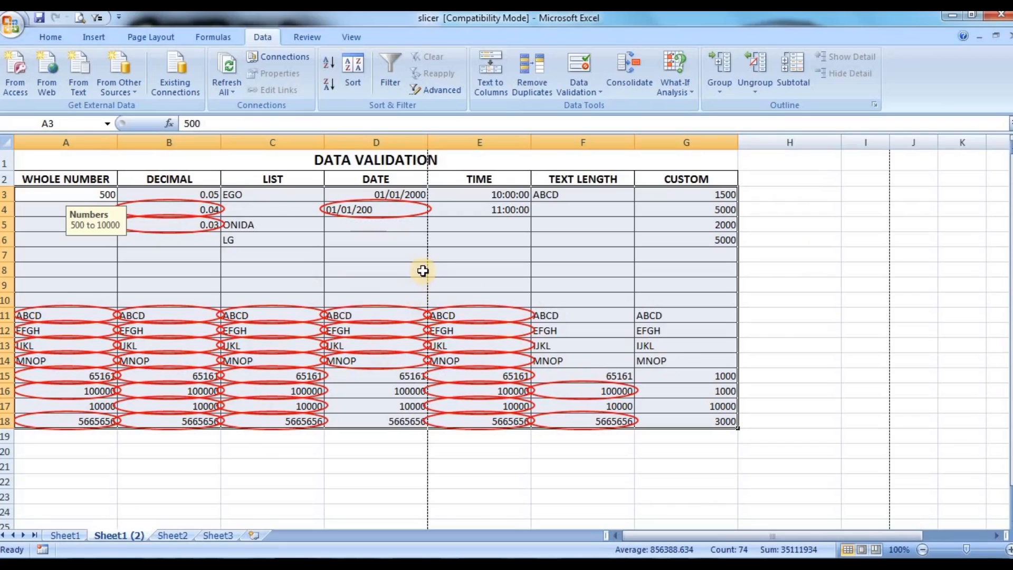
left_click(461, 259)
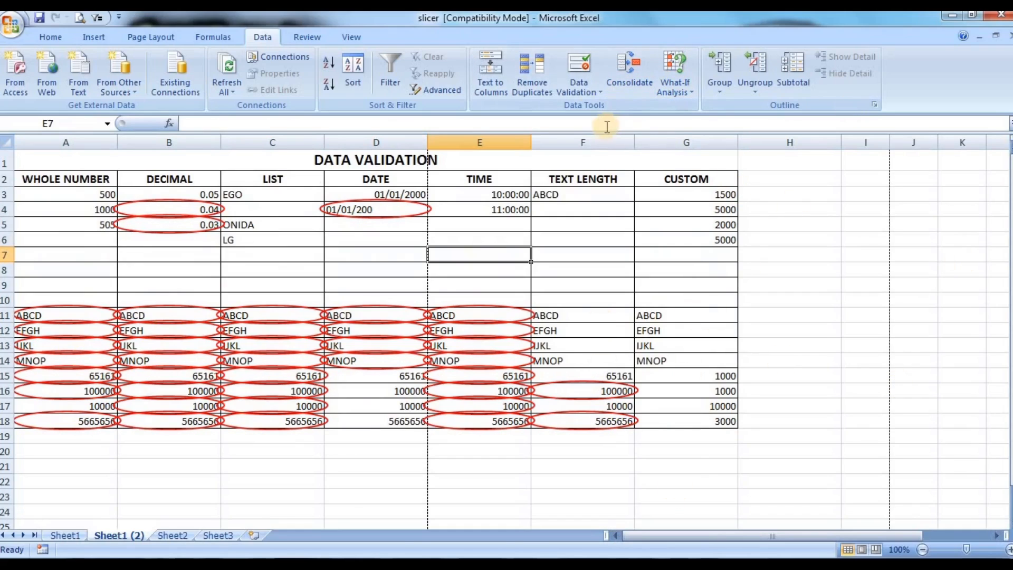
Step: Clear the validation circles from the sheet and select cell F3
left_click(589, 92)
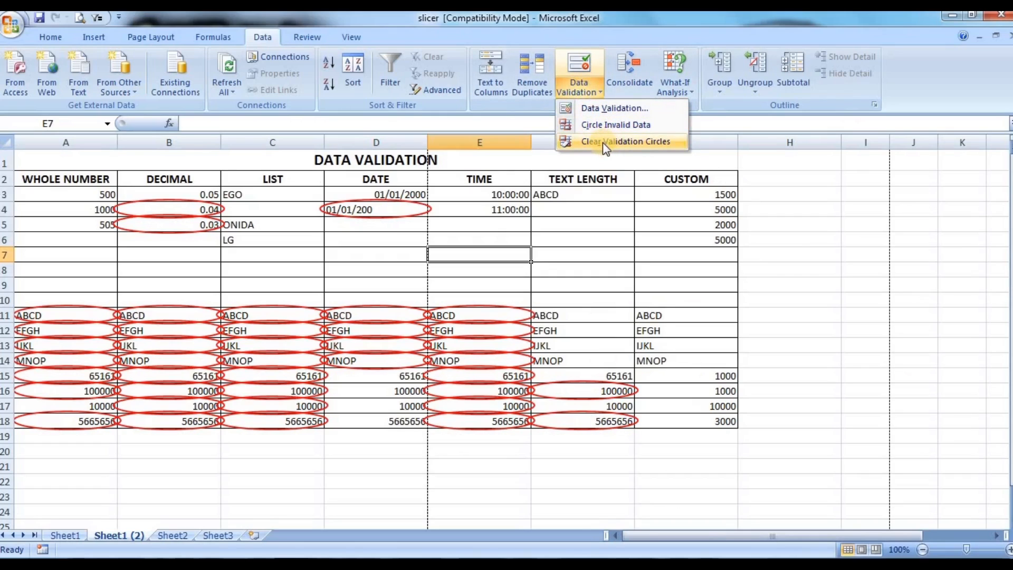
left_click(640, 142)
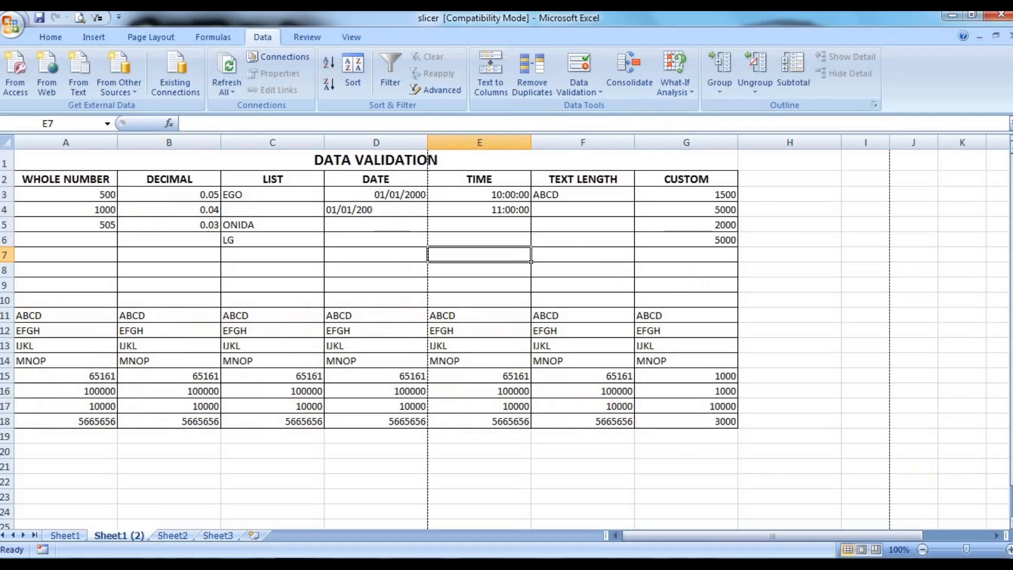
left_click(583, 195)
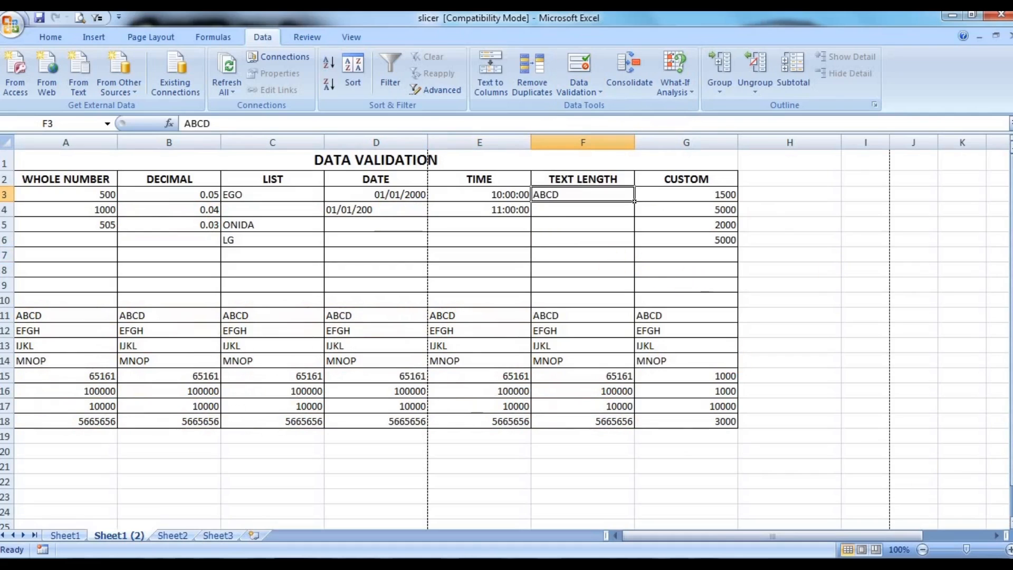